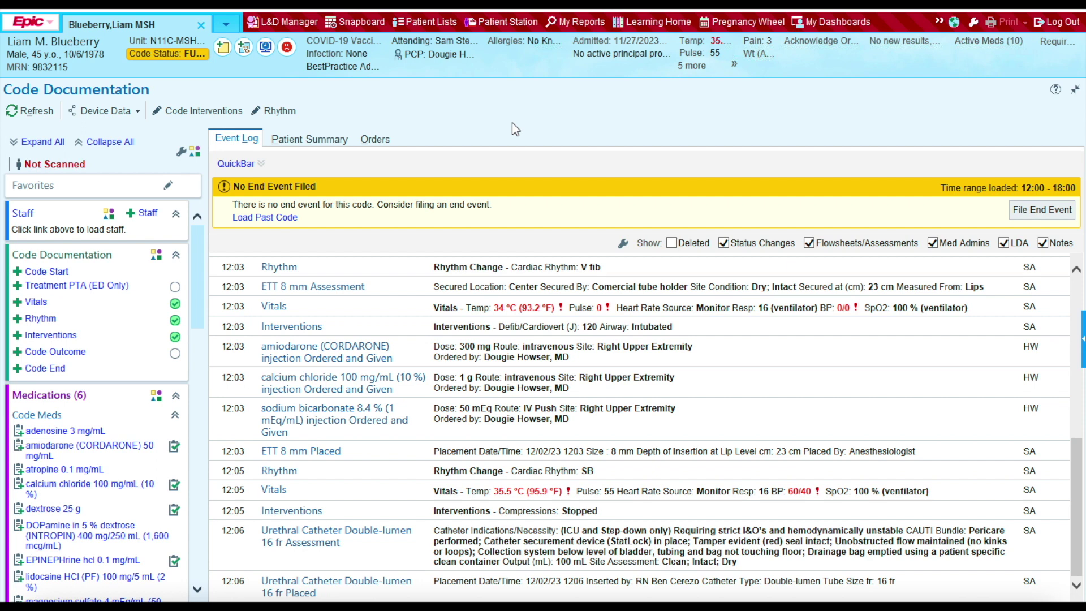
Step: Add two residents by name search under the Resident role in Add Staff
click(149, 215)
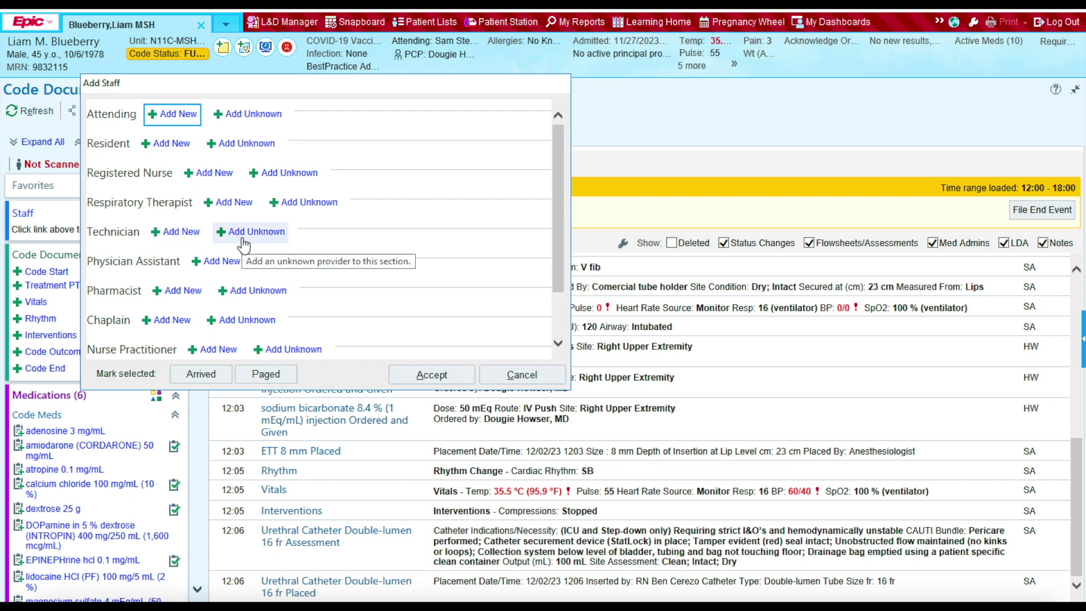
click(171, 144)
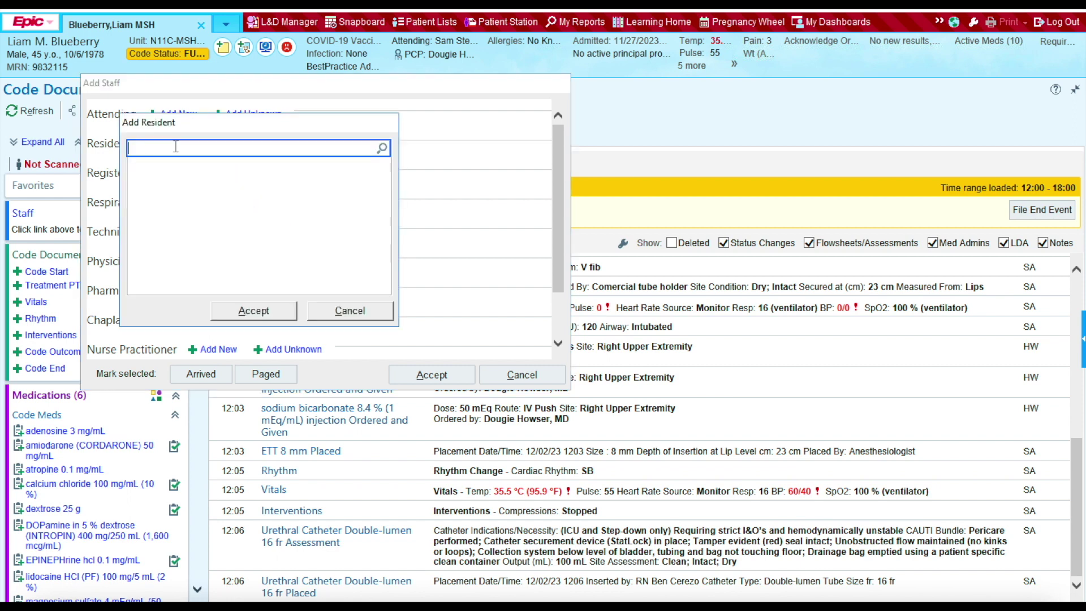
text(dougie)
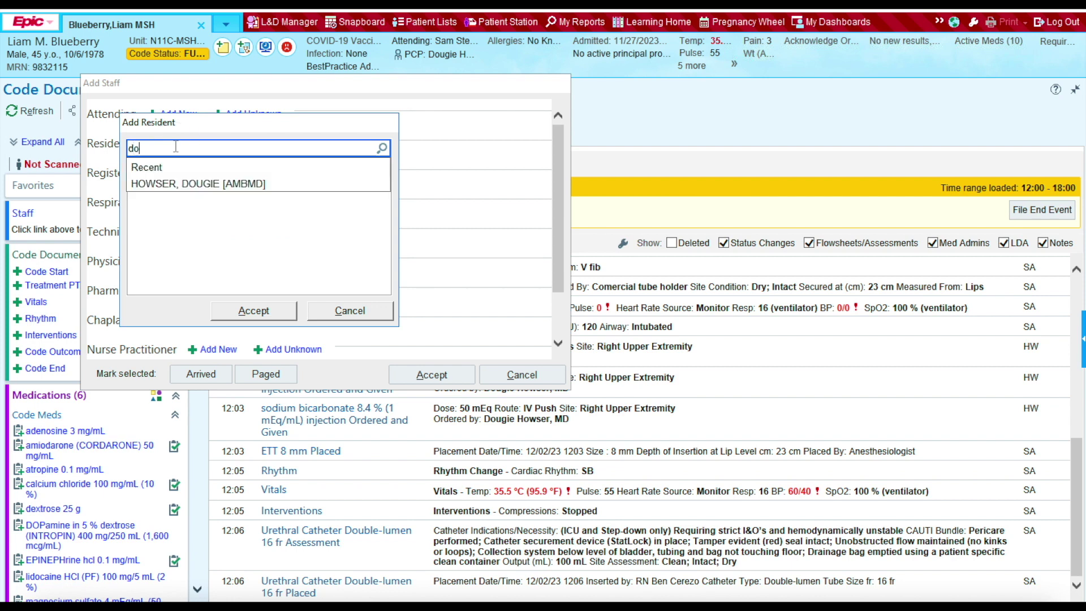
click(178, 184)
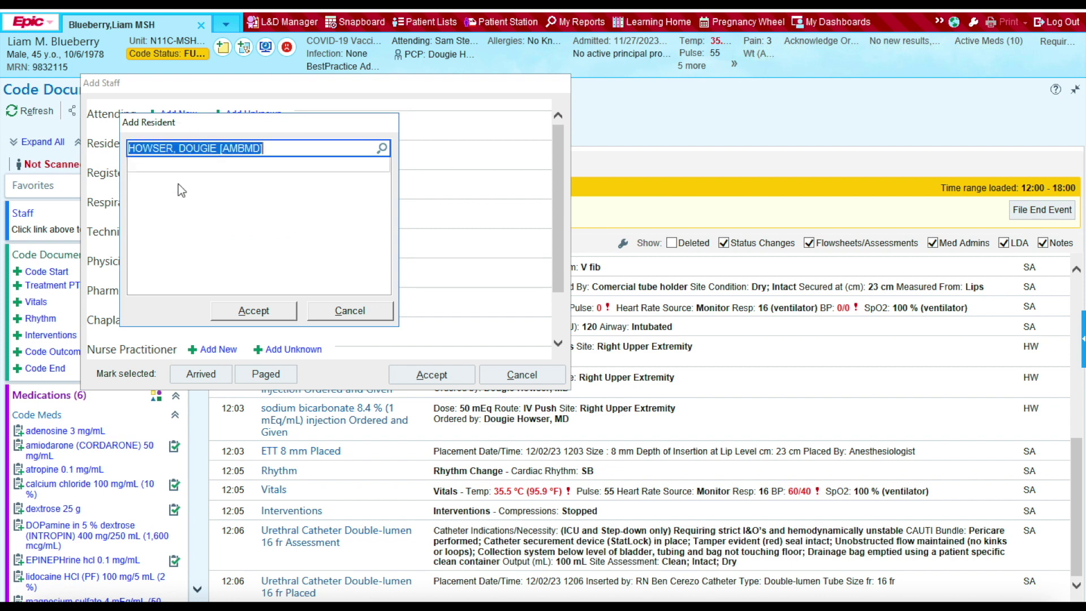
click(253, 310)
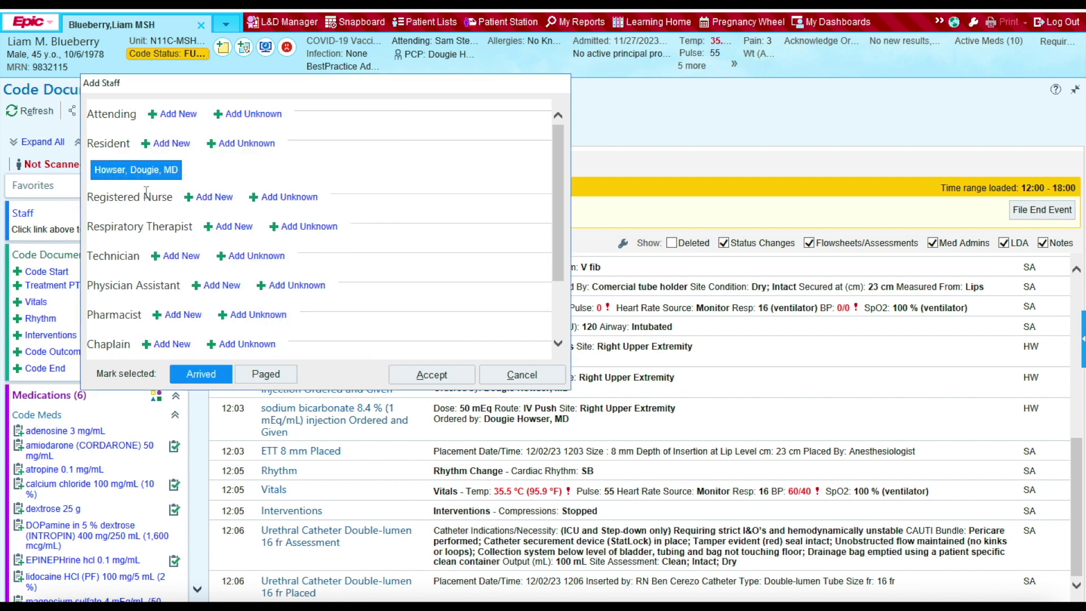
click(169, 141)
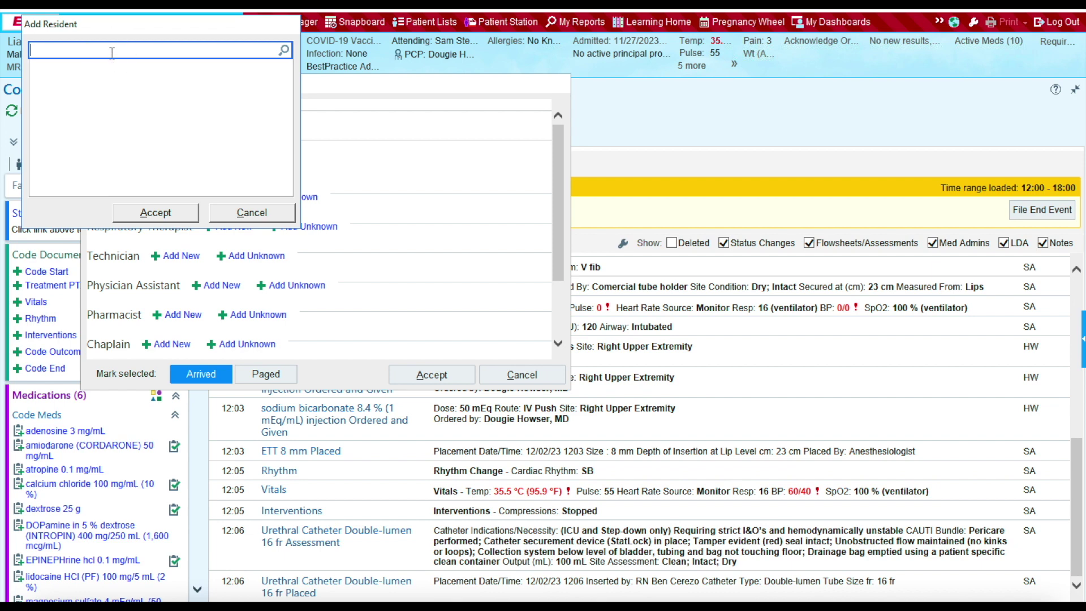
text(helaine)
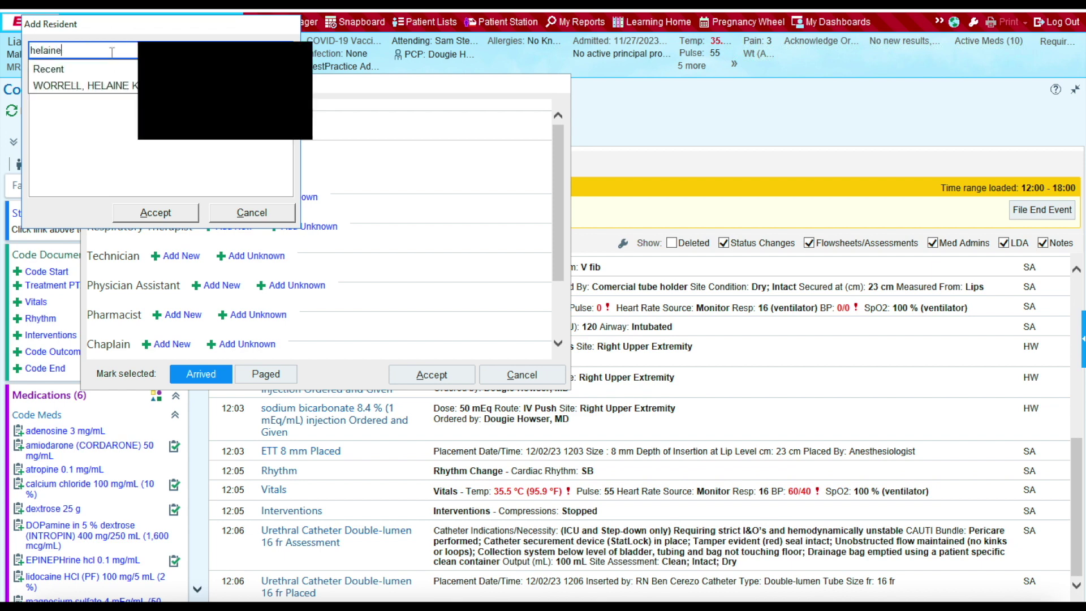
click(110, 85)
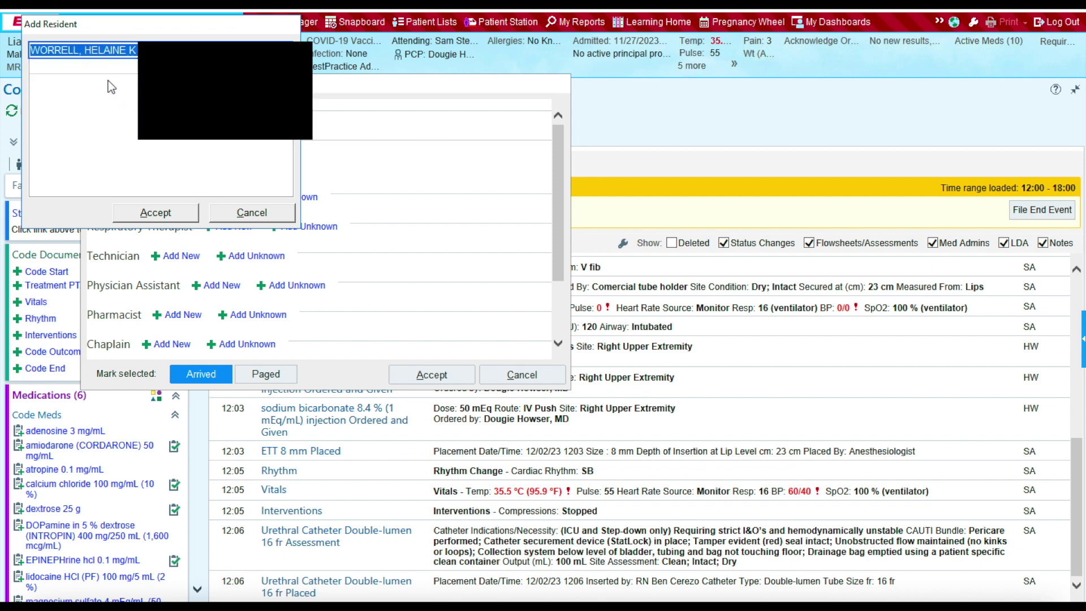
click(144, 213)
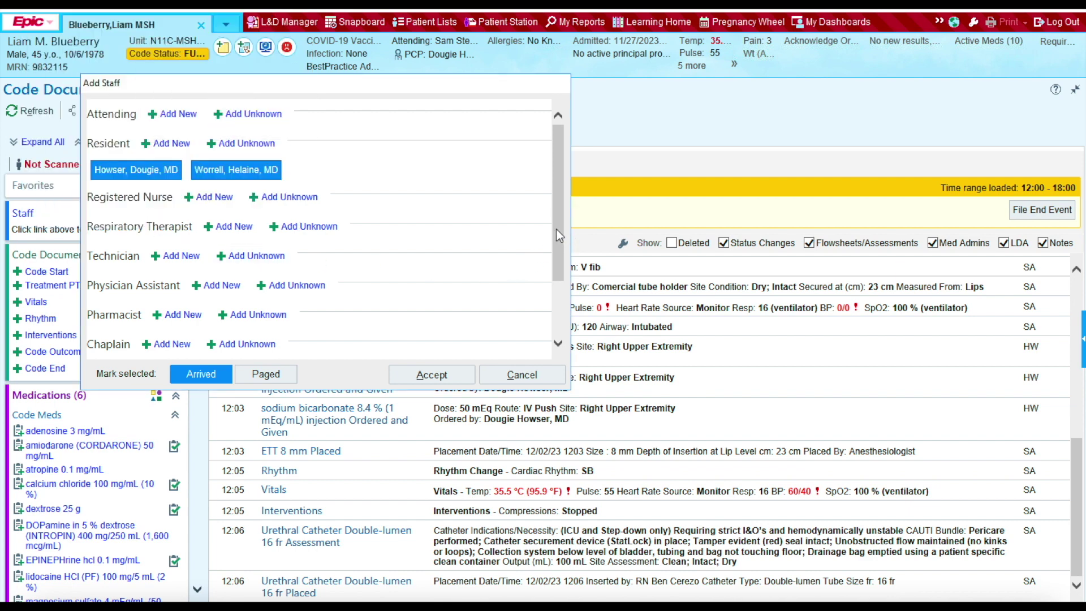
drag(554, 225, 561, 263)
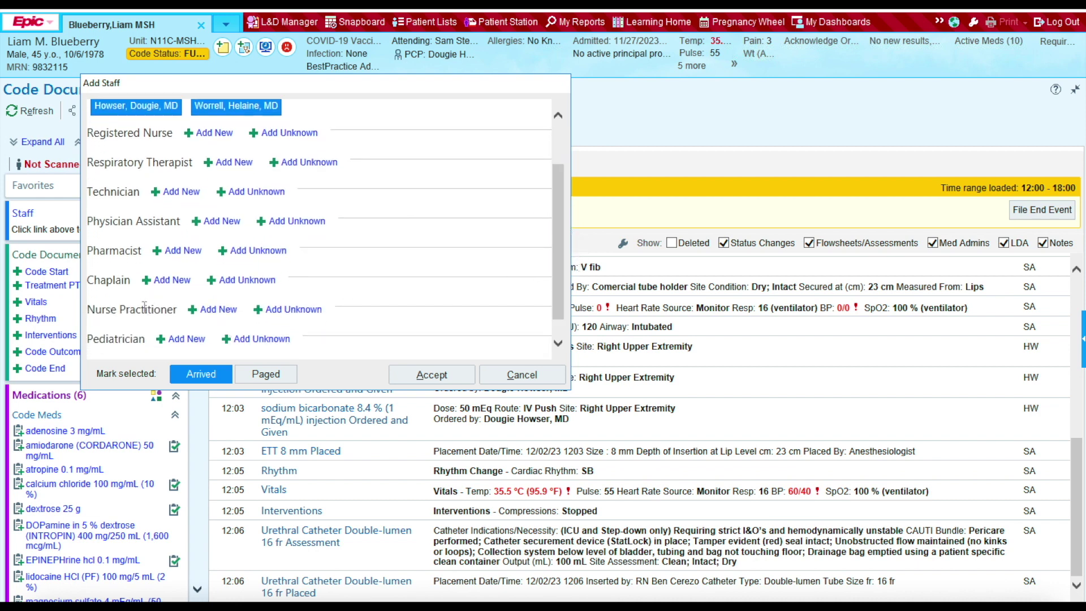
Step: Add a nurse practitioner to the code team by name search
click(222, 312)
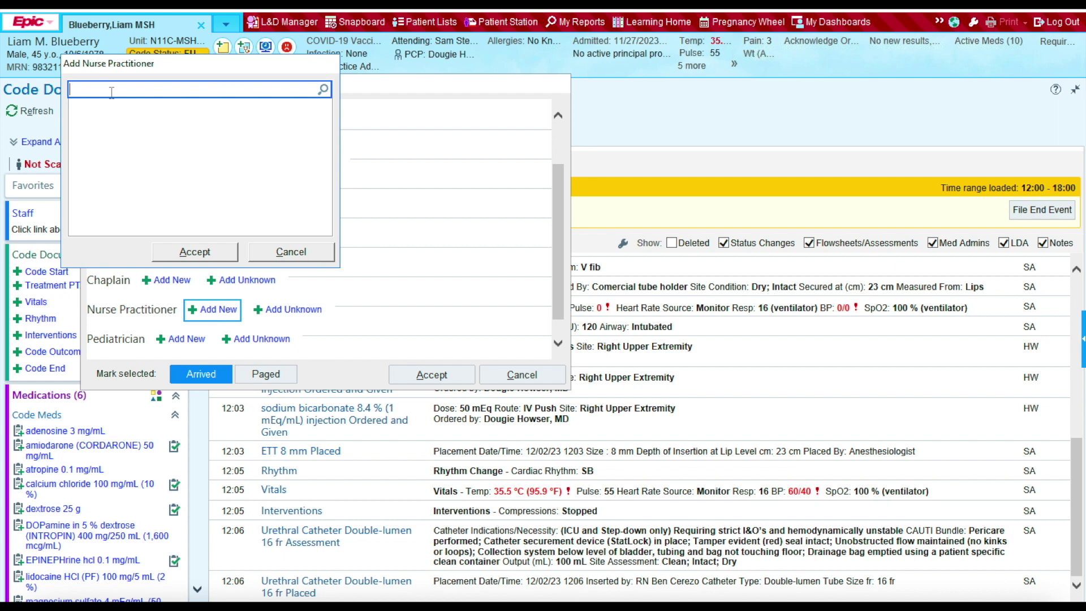
text(frank)
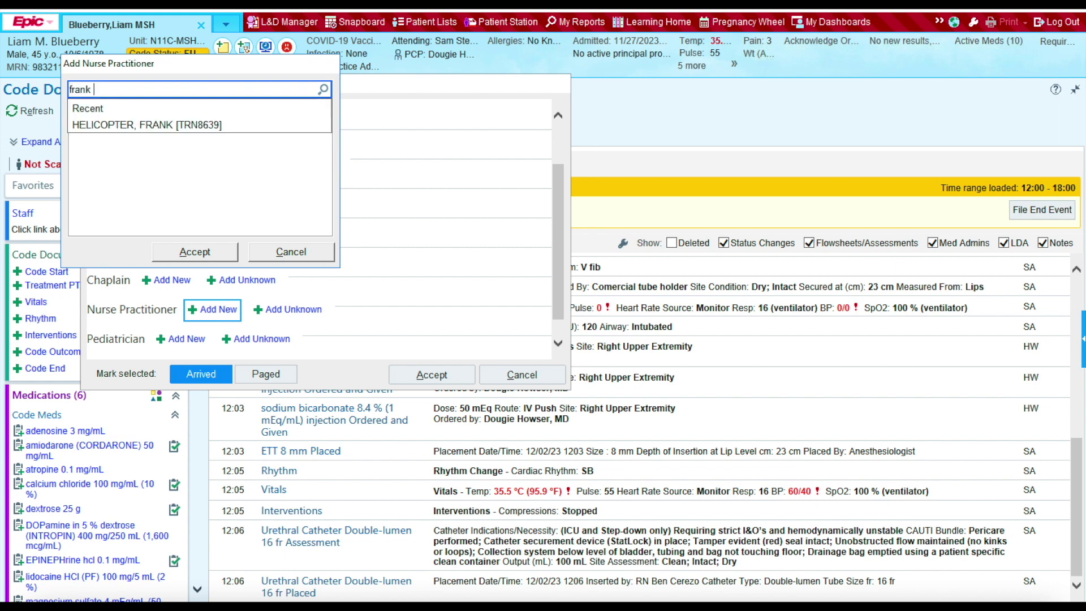
click(121, 125)
click(192, 254)
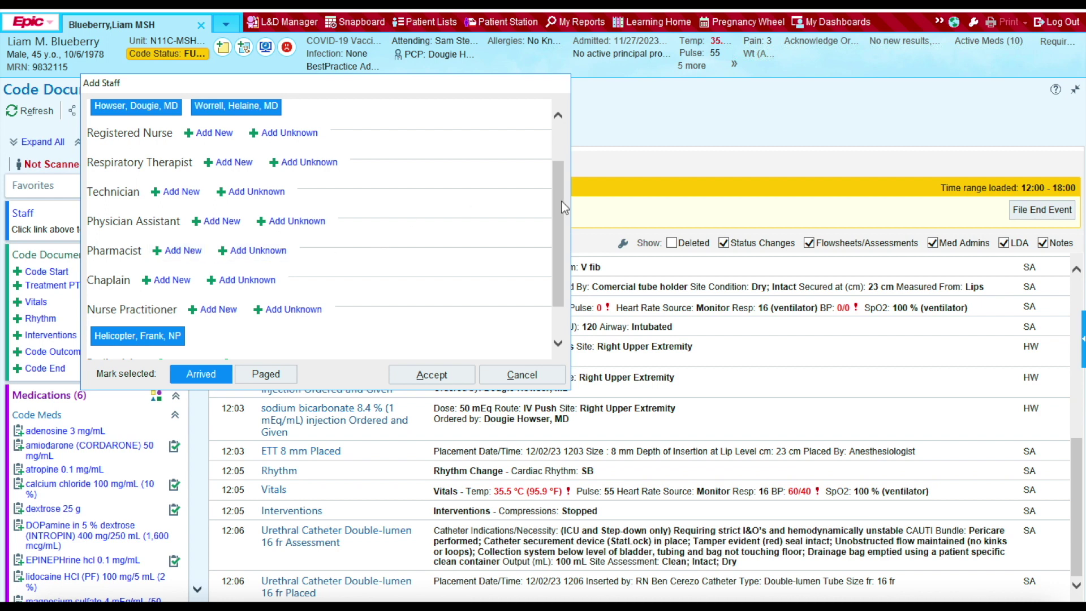
Step: Add a registered nurse by name search, bringing the team to four
click(203, 137)
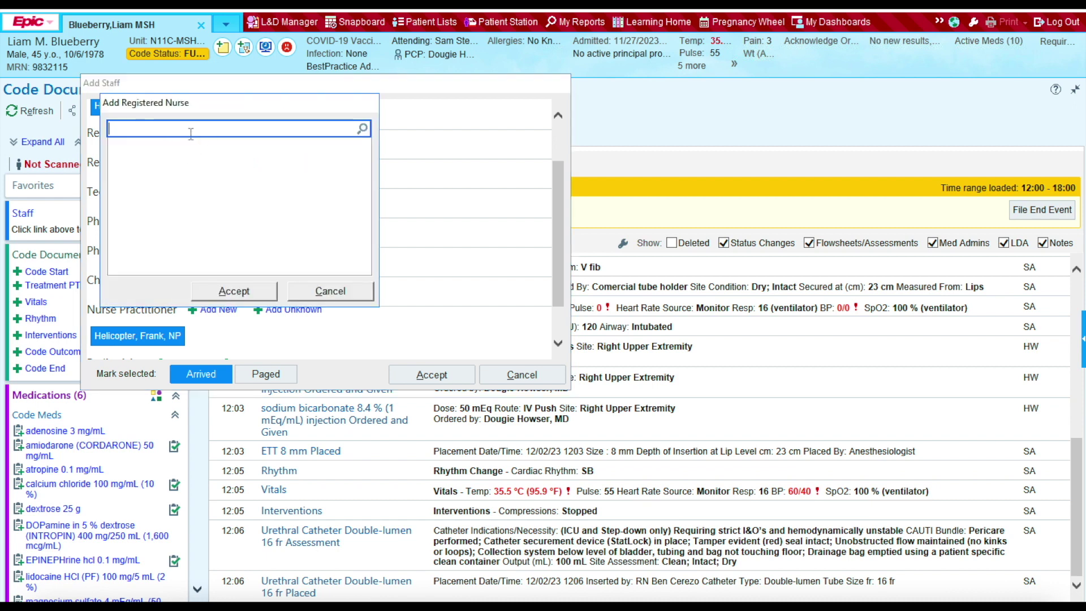
text(pat elmon)
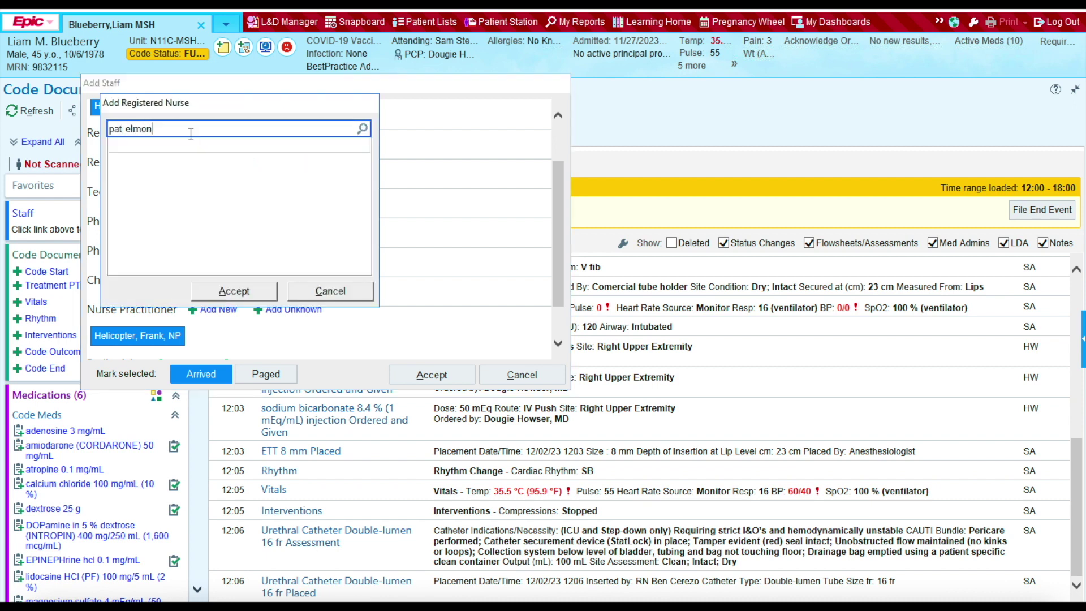
text(te)
key(Return)
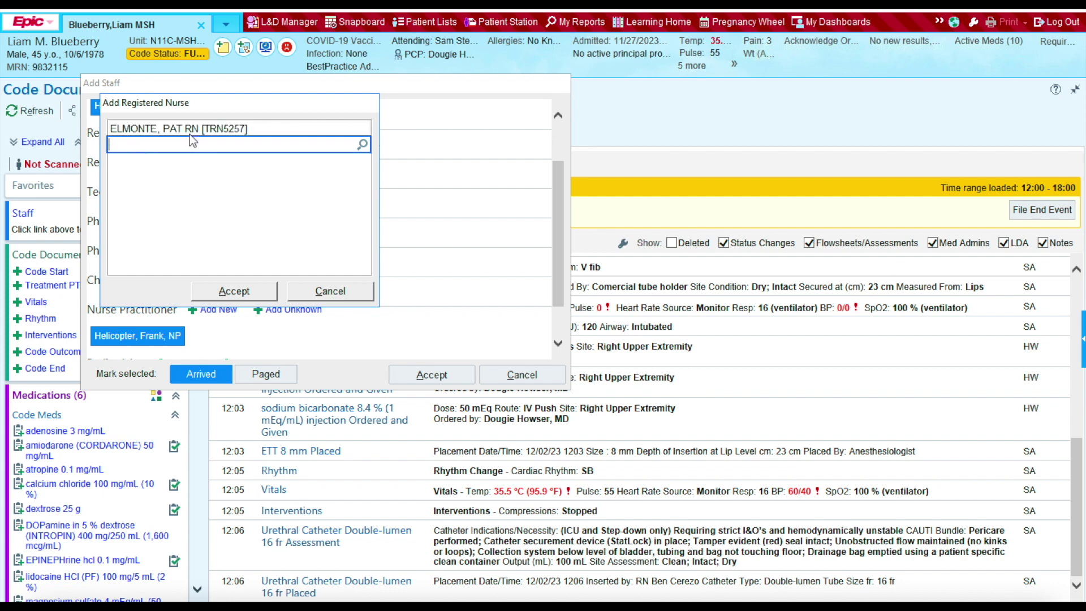
click(189, 132)
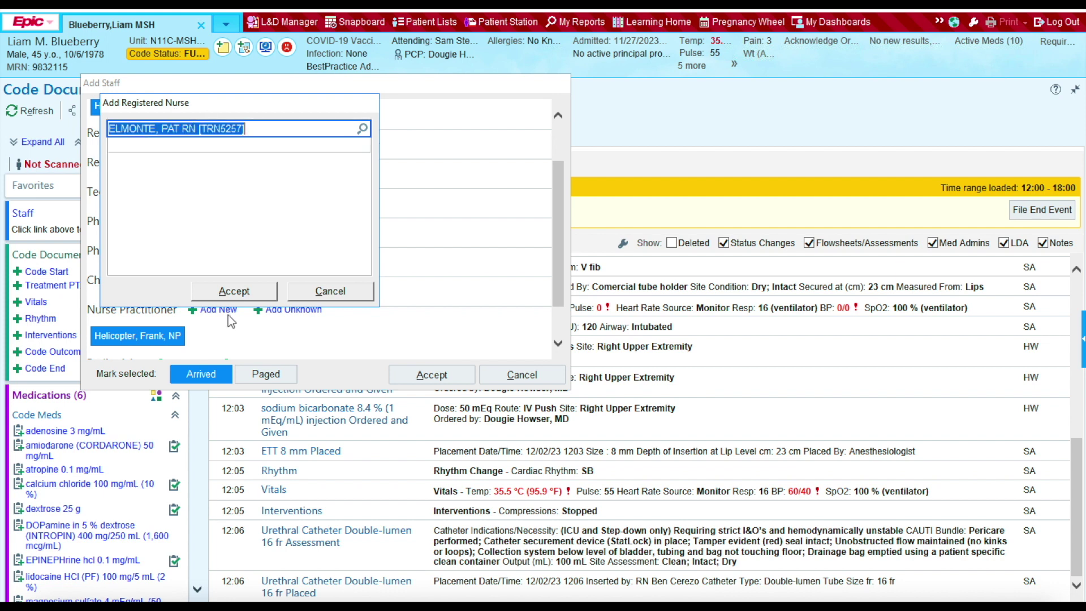
click(234, 290)
click(558, 113)
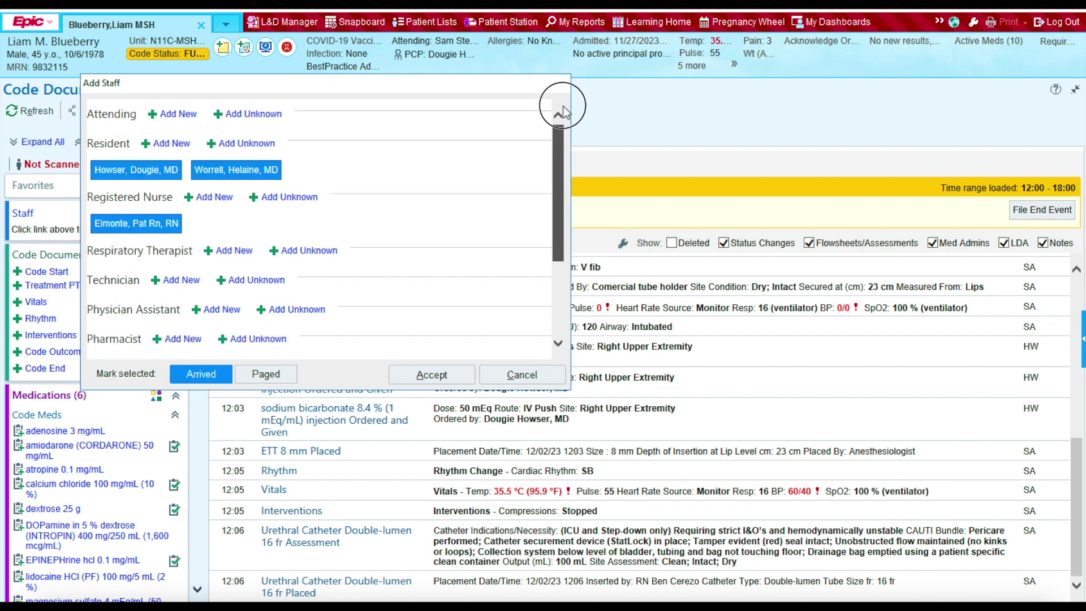
scroll(554, 272, down, 3)
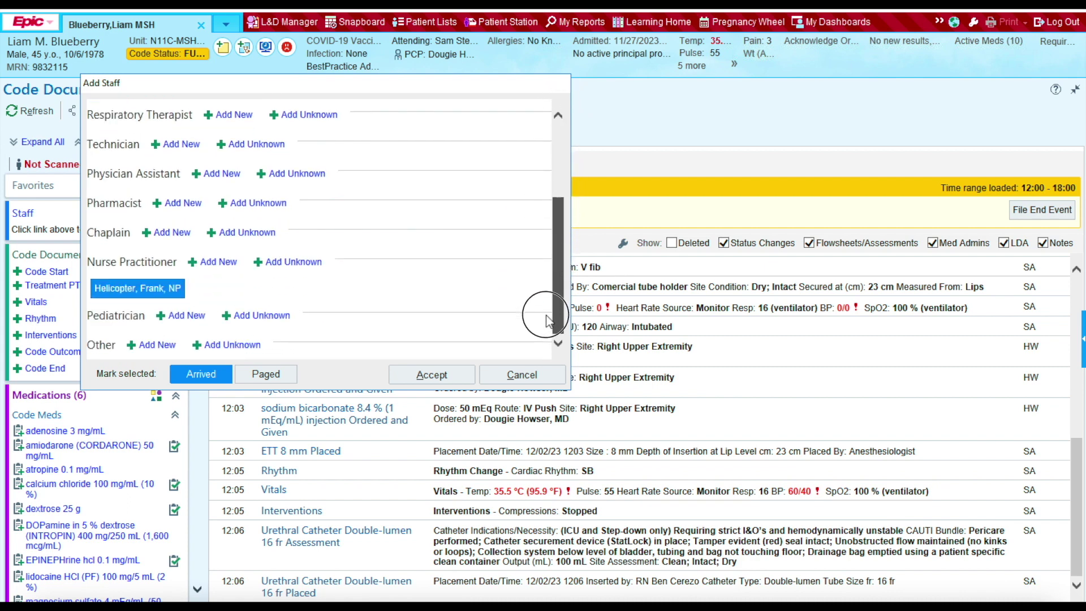
drag(558, 286, 588, 137)
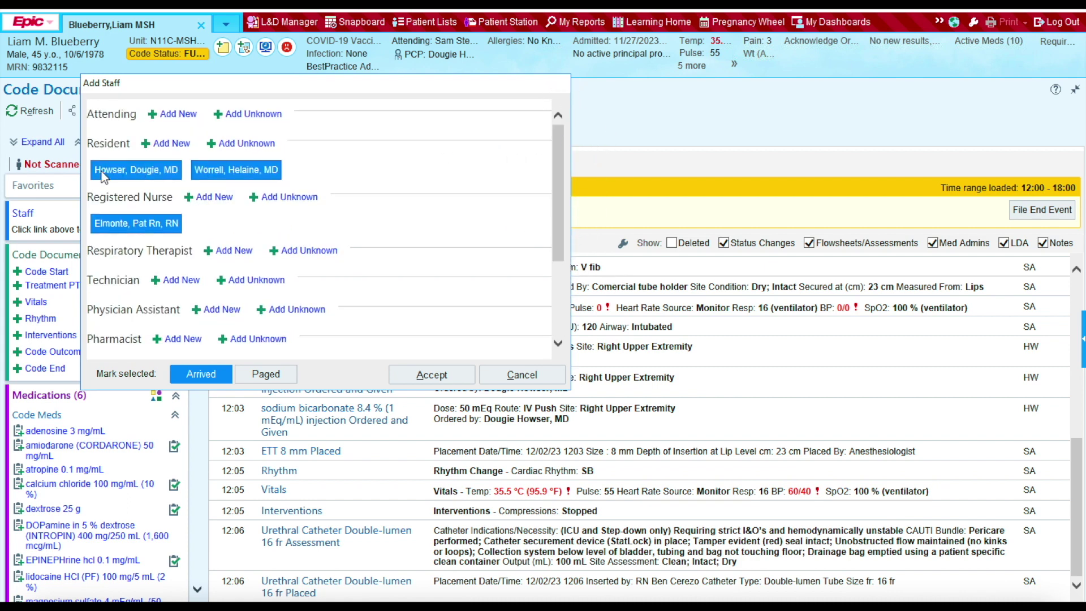
click(554, 173)
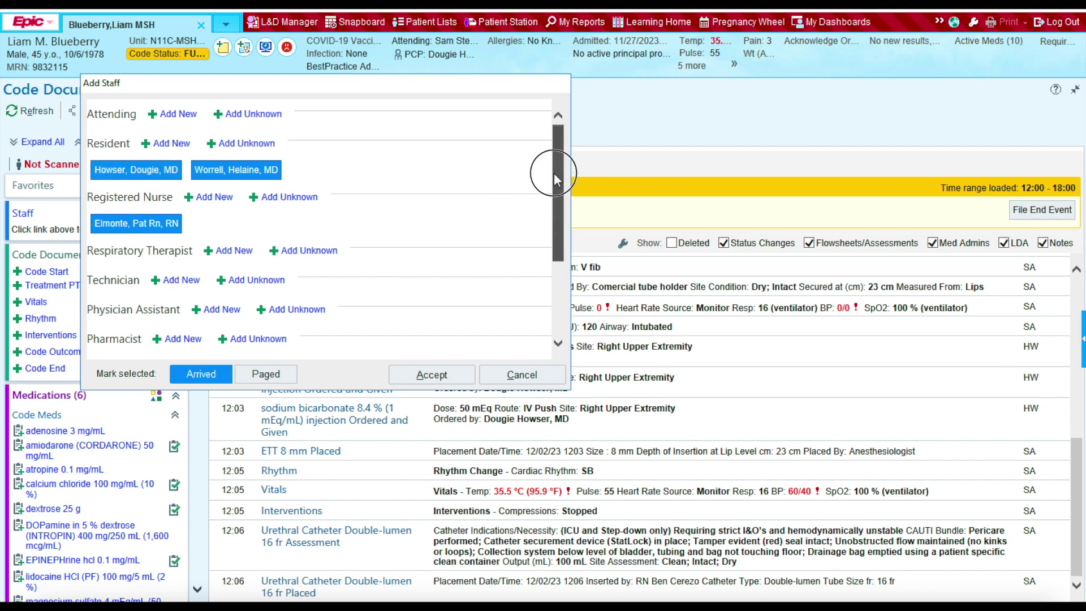
drag(555, 171, 558, 274)
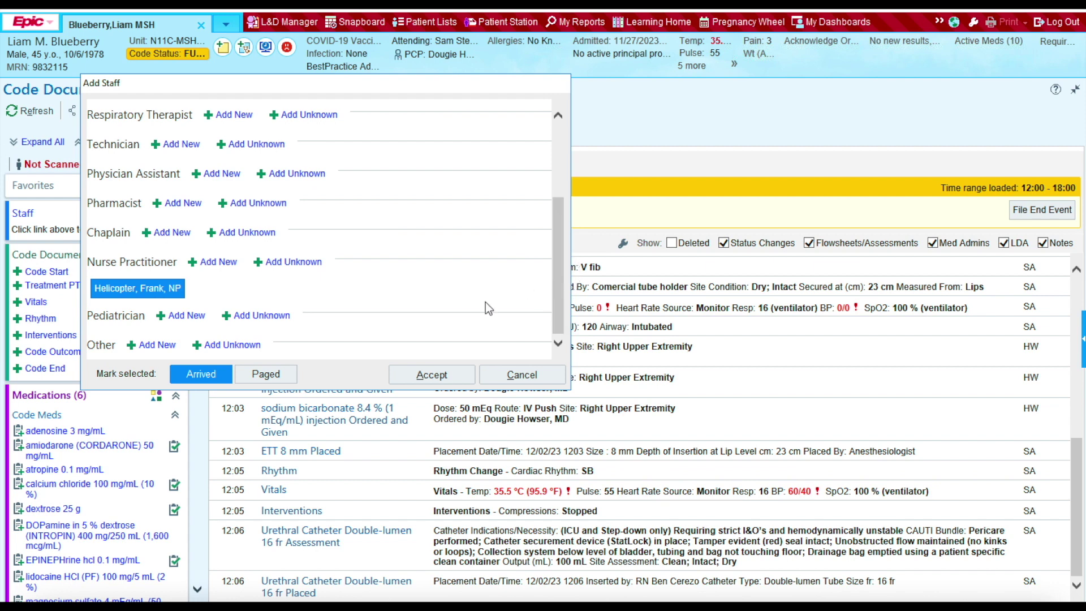
Step: Accept the four-member staff list and file their arrival at 12:00 with no comments
click(432, 377)
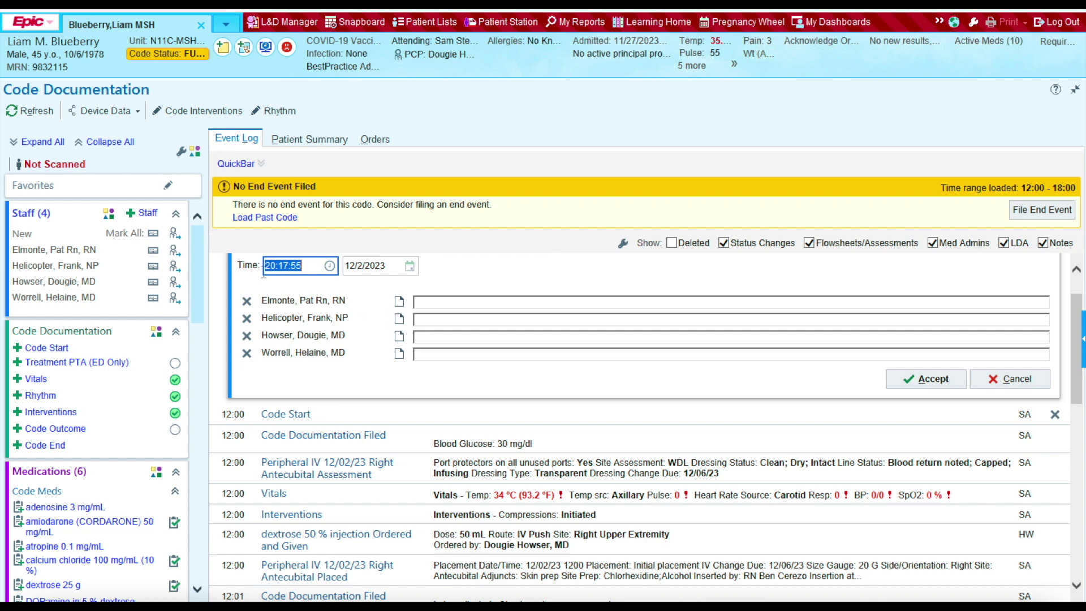
click(305, 264)
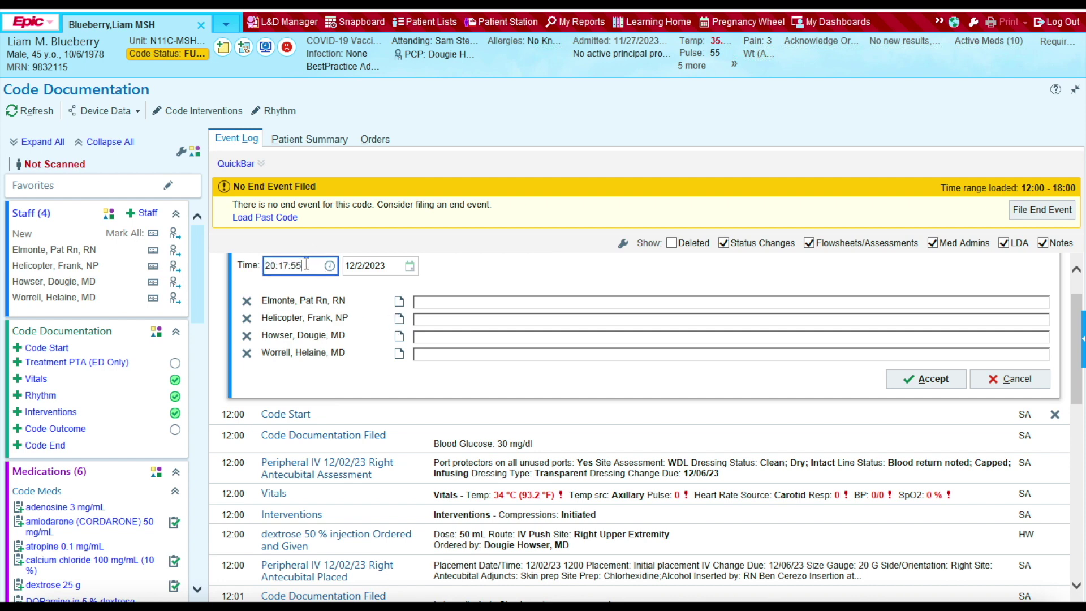
key(BackSpace)
key(BackSpace)
key(BackSpace)
key(BackSpace)
key(BackSpace)
key(BackSpace)
key(BackSpace)
key(BackSpace)
text(12)
text(00)
click(475, 283)
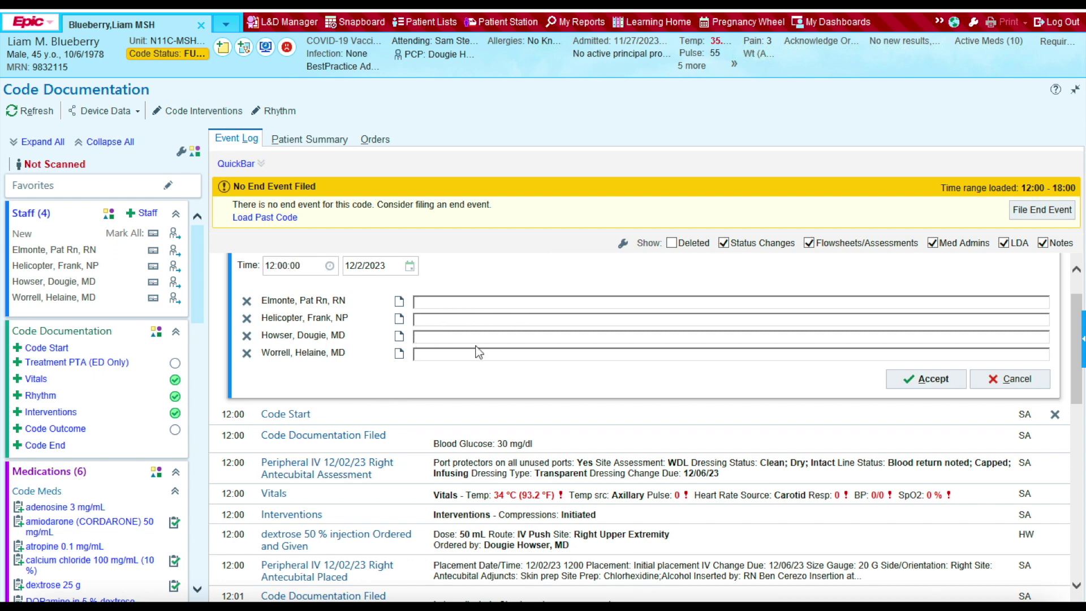
click(426, 304)
text(;laksdfj;alskjt)
key(BackSpace)
key(BackSpace)
key(BackSpace)
key(BackSpace)
key(BackSpace)
key(BackSpace)
key(BackSpace)
key(BackSpace)
key(BackSpace)
key(BackSpace)
key(BackSpace)
key(BackSpace)
key(BackSpace)
key(BackSpace)
key(BackSpace)
click(923, 380)
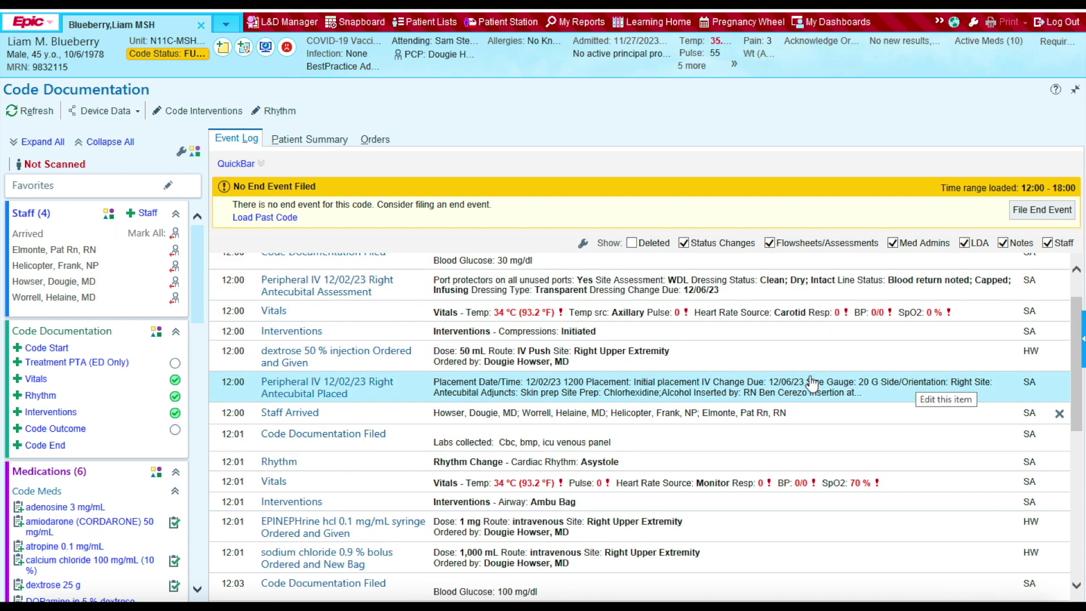
scroll(1069, 375, up, 1)
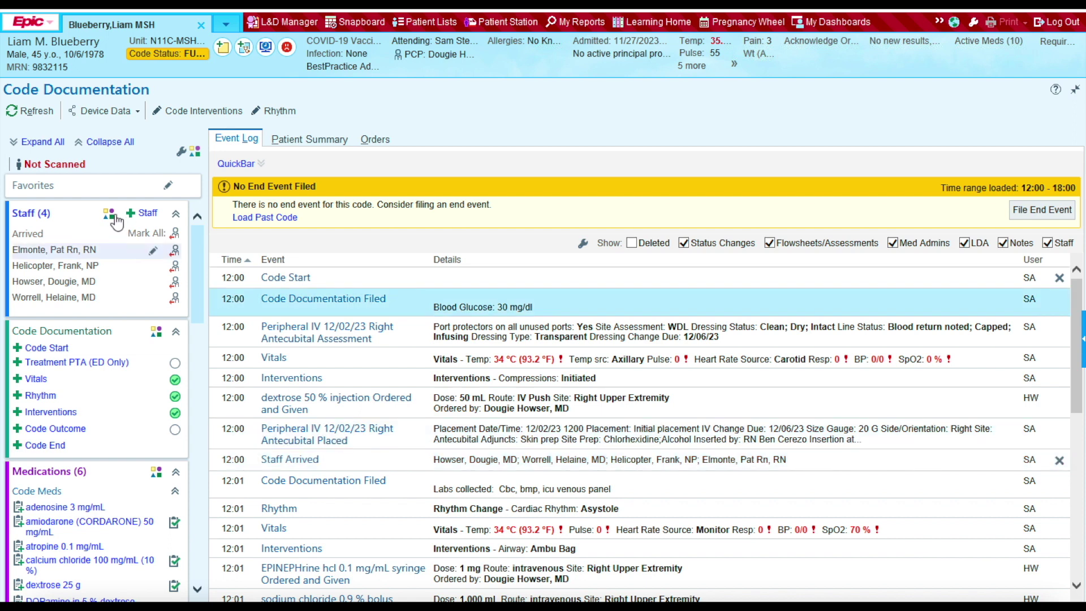
Step: Reopen Add Staff and add two more registered nurses by name search
click(147, 215)
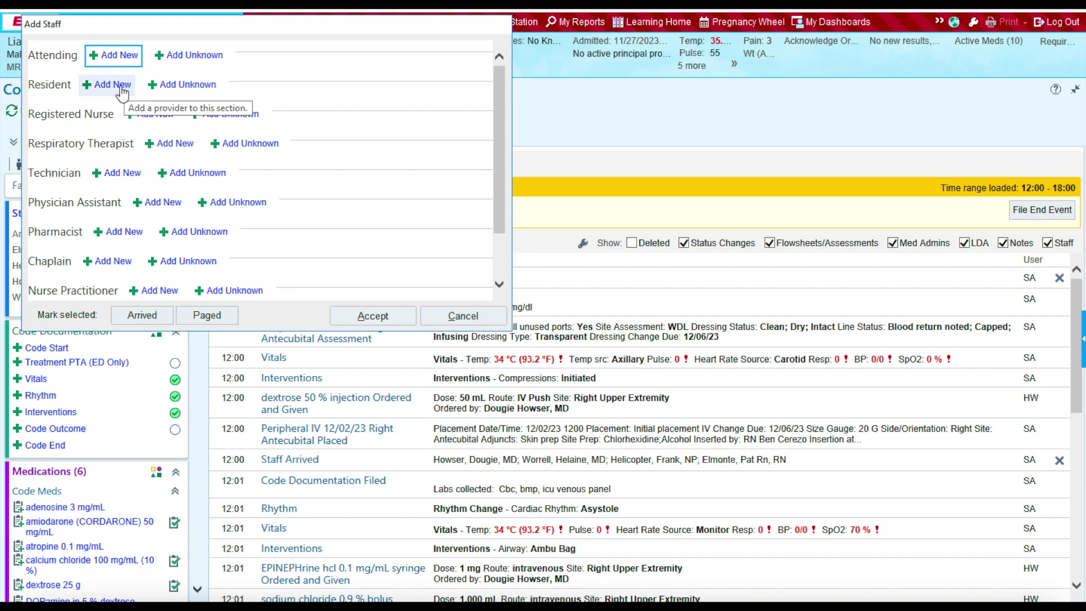
click(150, 113)
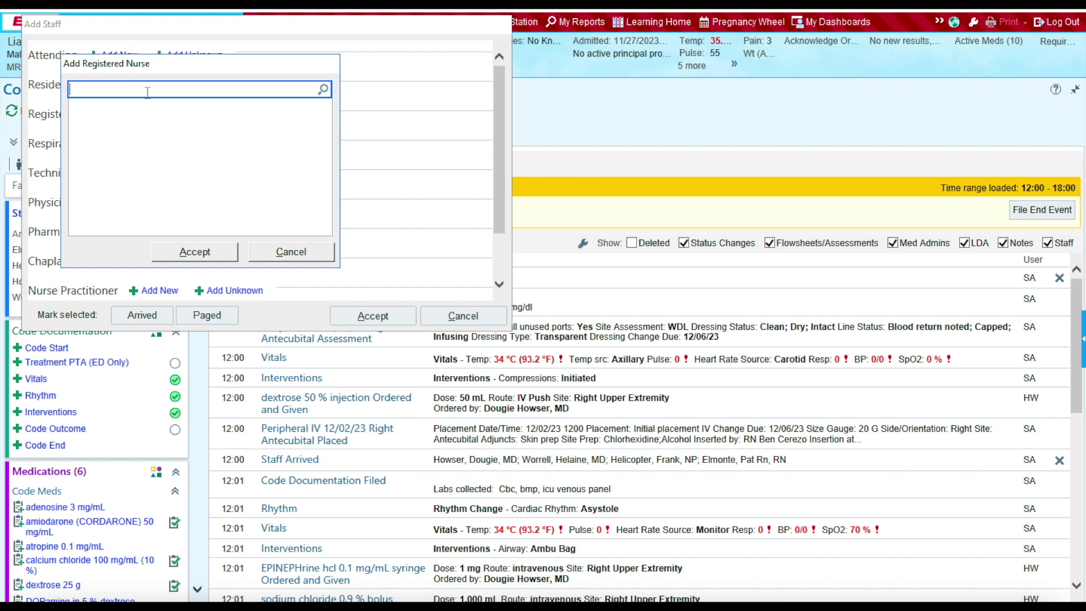
text(pat fremon)
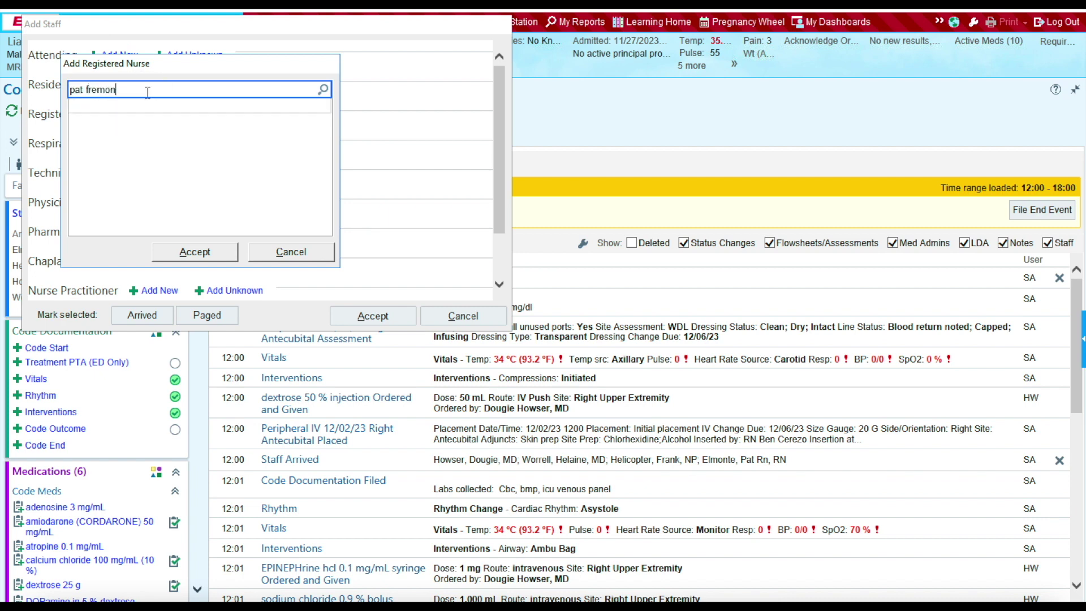
text(t)
key(Return)
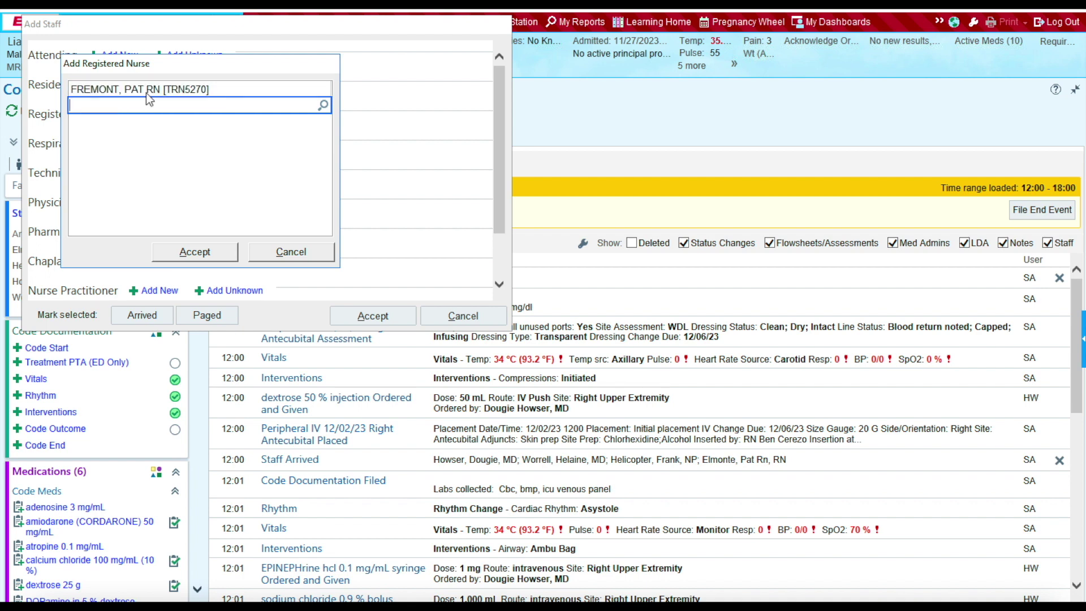
click(149, 91)
click(189, 254)
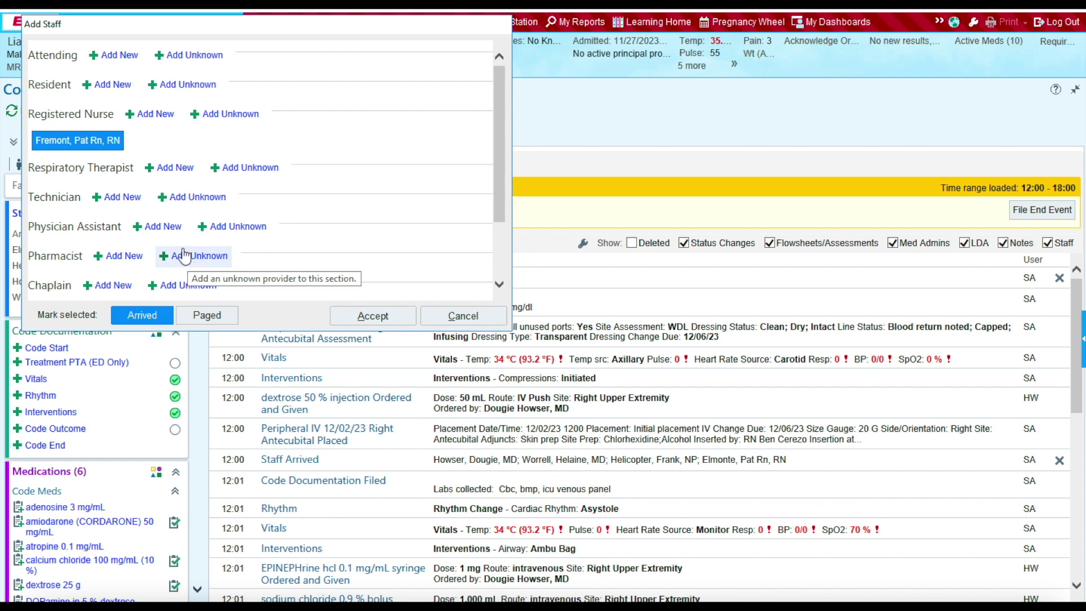
click(151, 113)
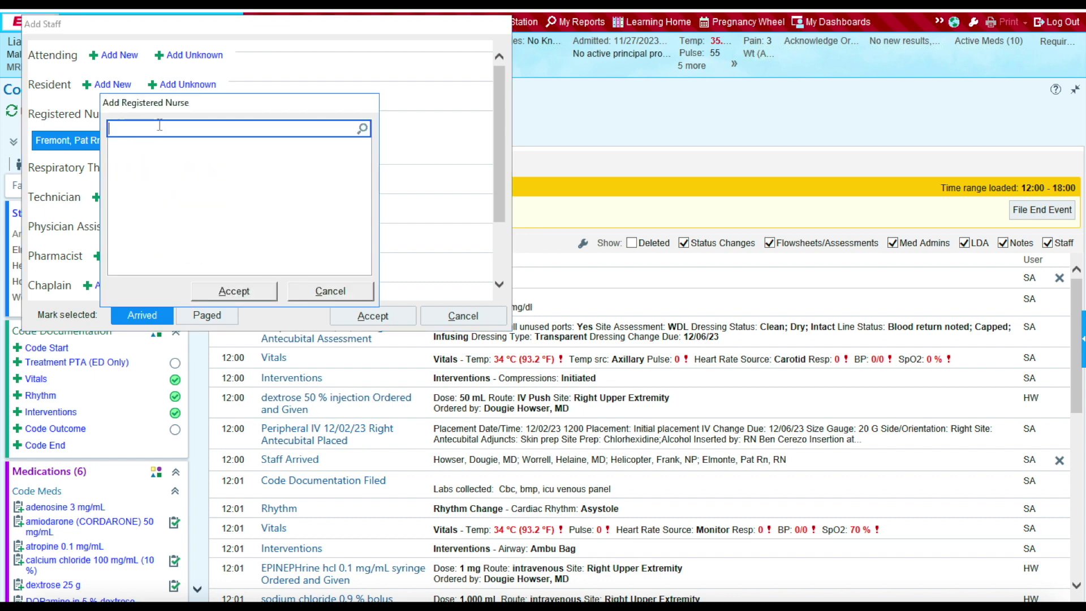
text(pat anahei)
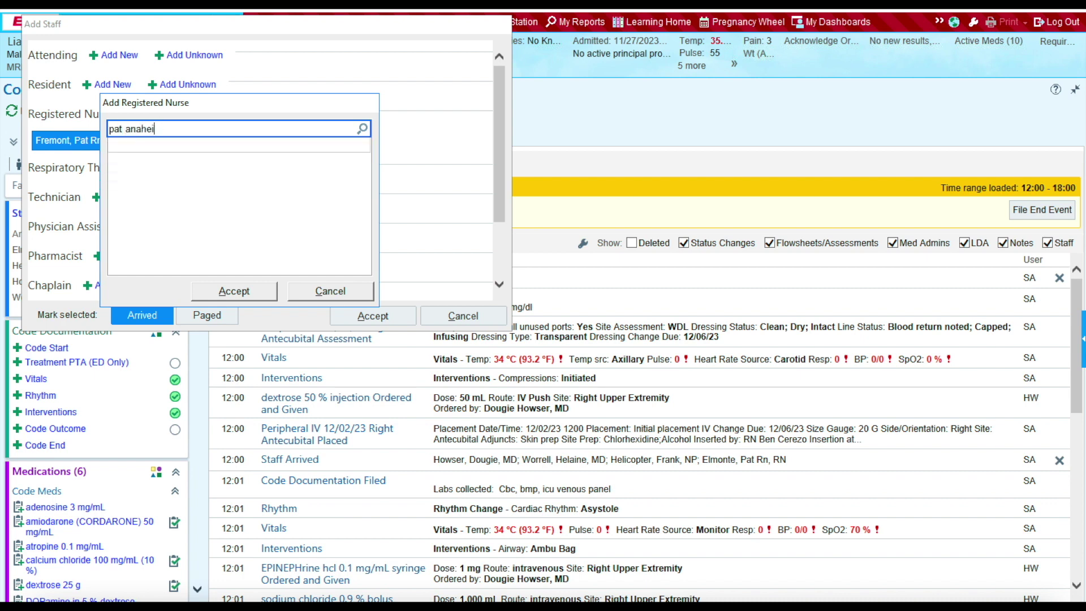
key(Return)
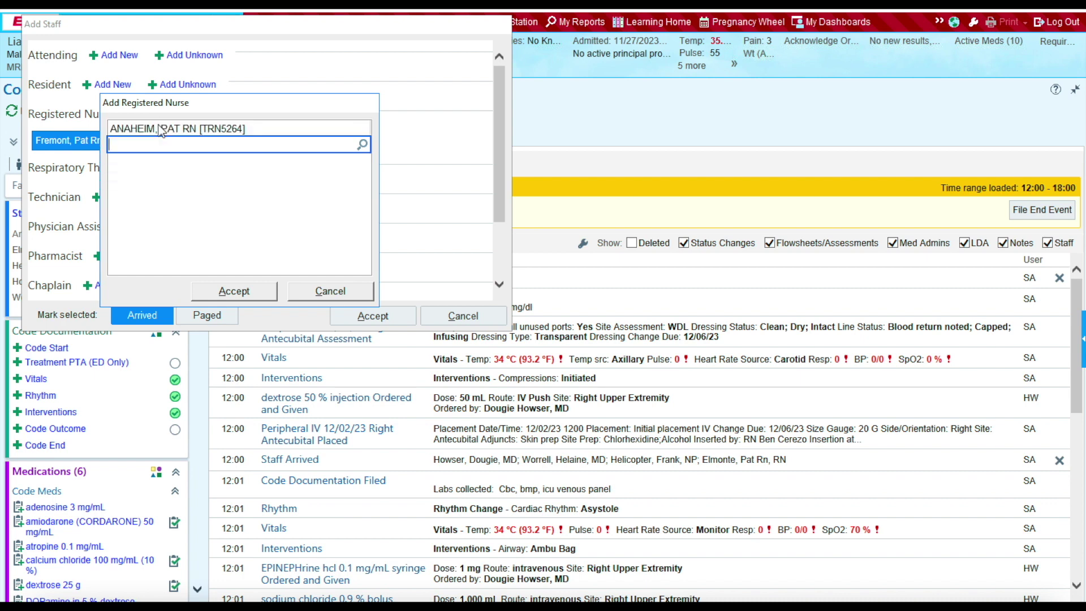
click(162, 129)
click(224, 290)
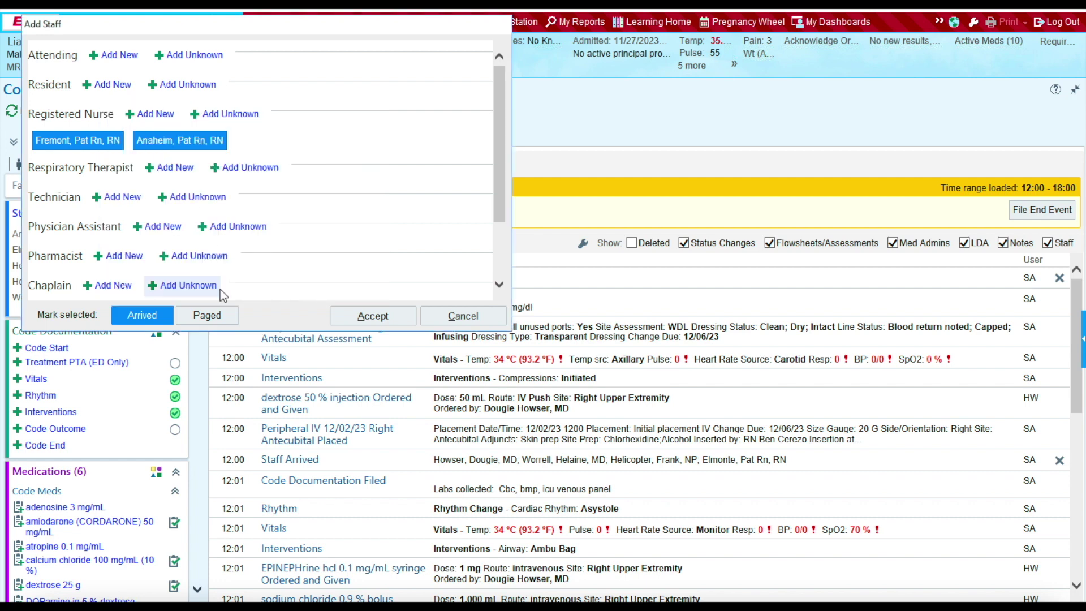
Step: Add a pharmacist from provider record search and accept the staff list
click(125, 257)
click(186, 167)
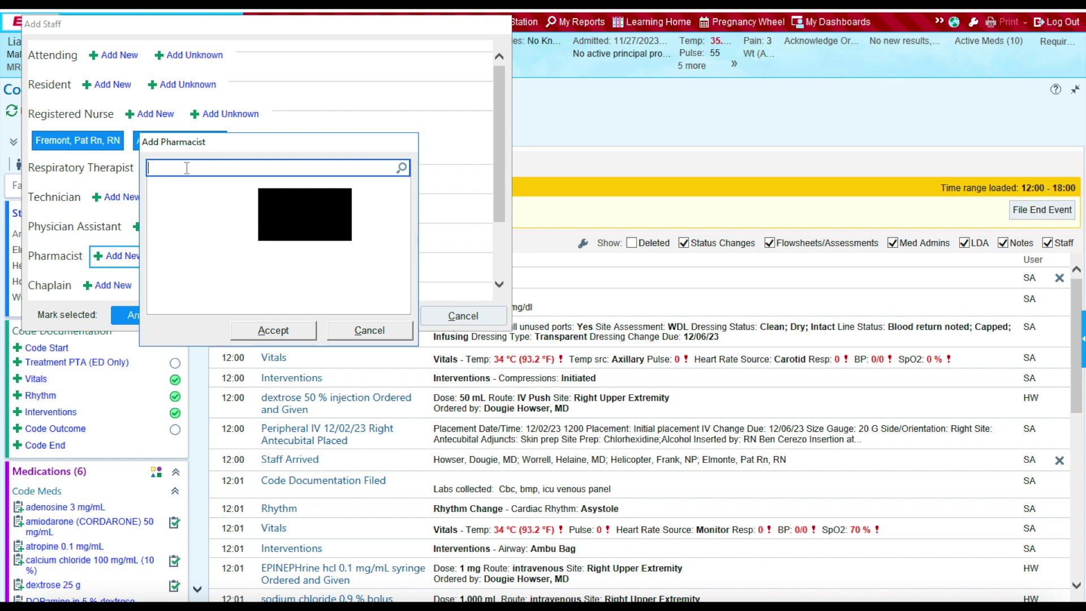
text(Helen so)
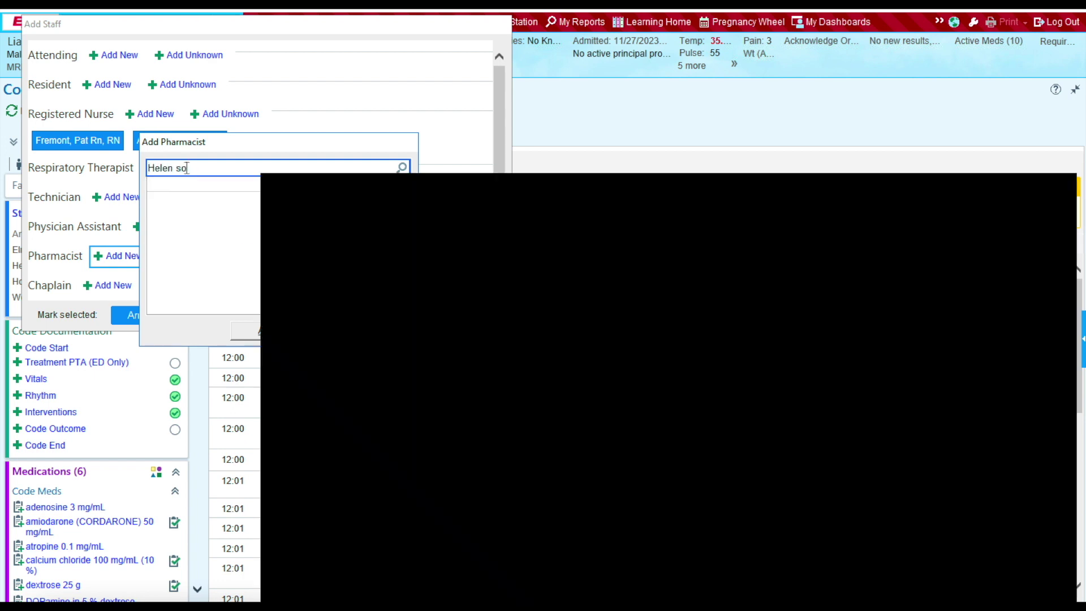
key(Return)
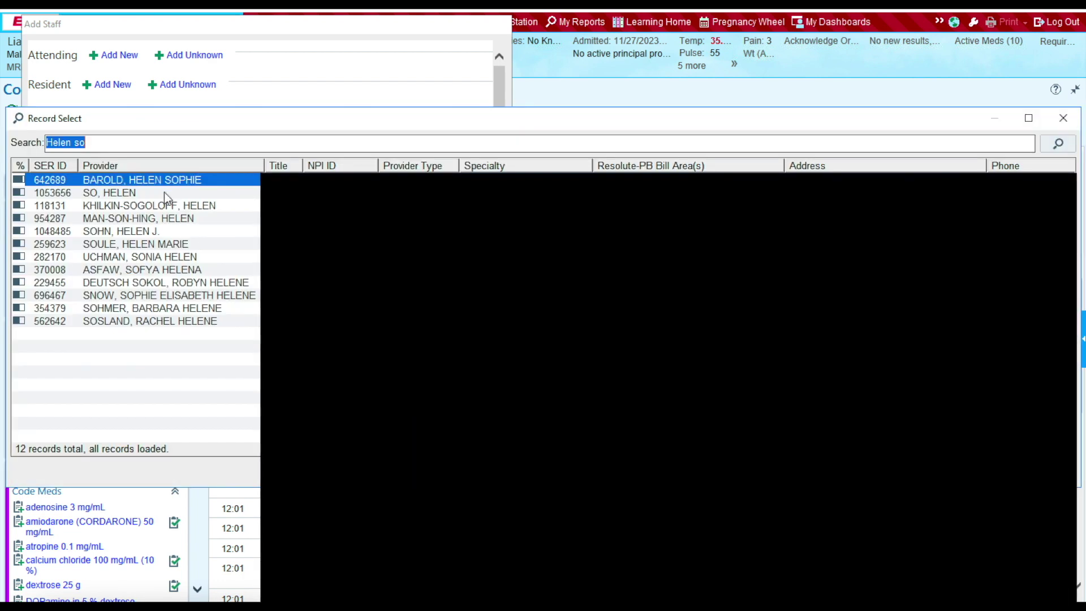
click(164, 192)
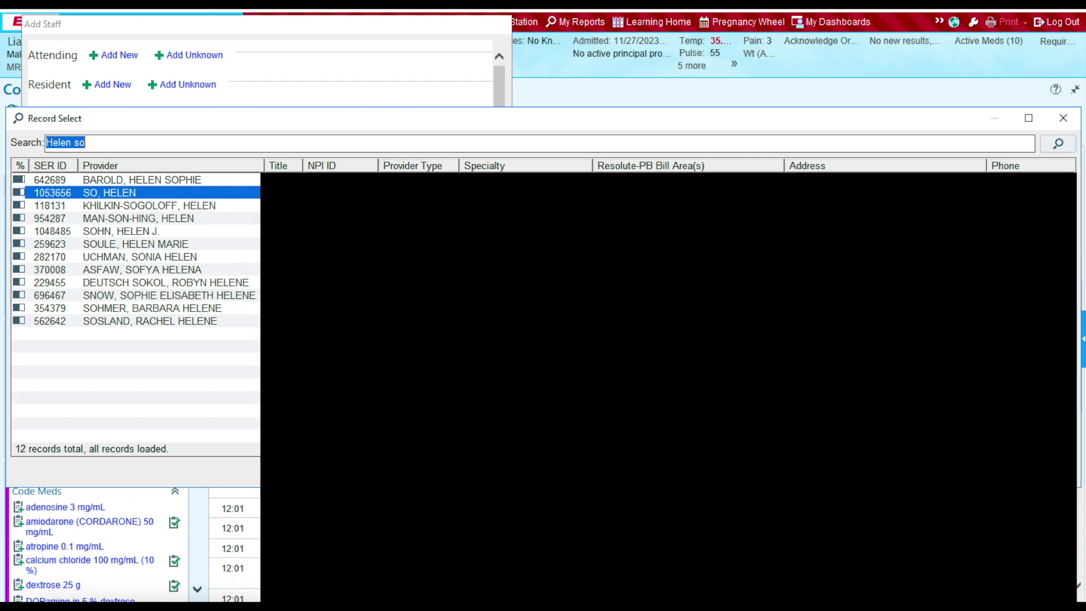
key(Return)
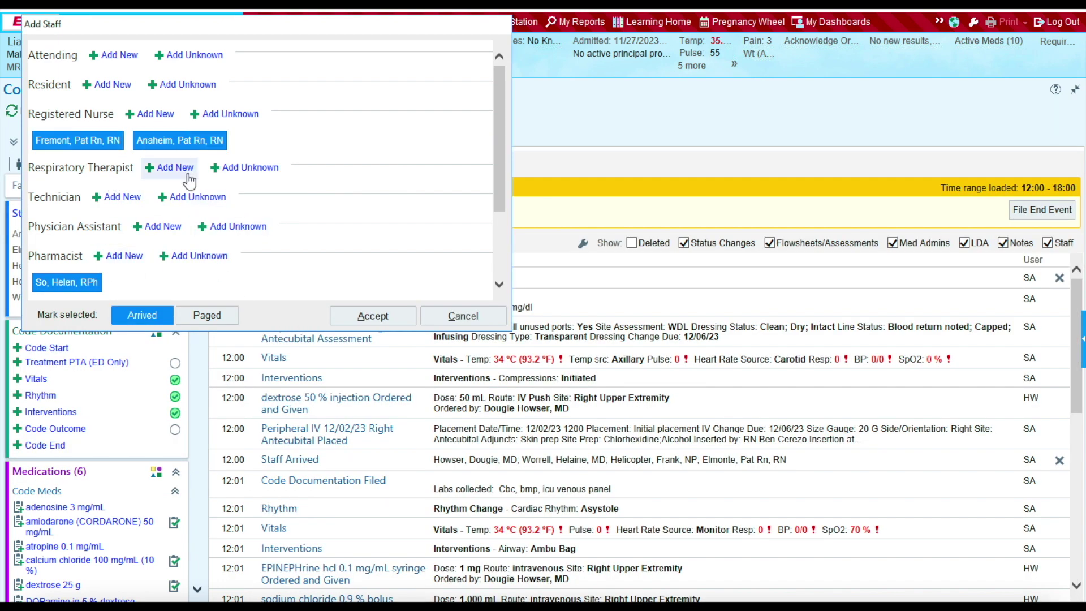
click(368, 321)
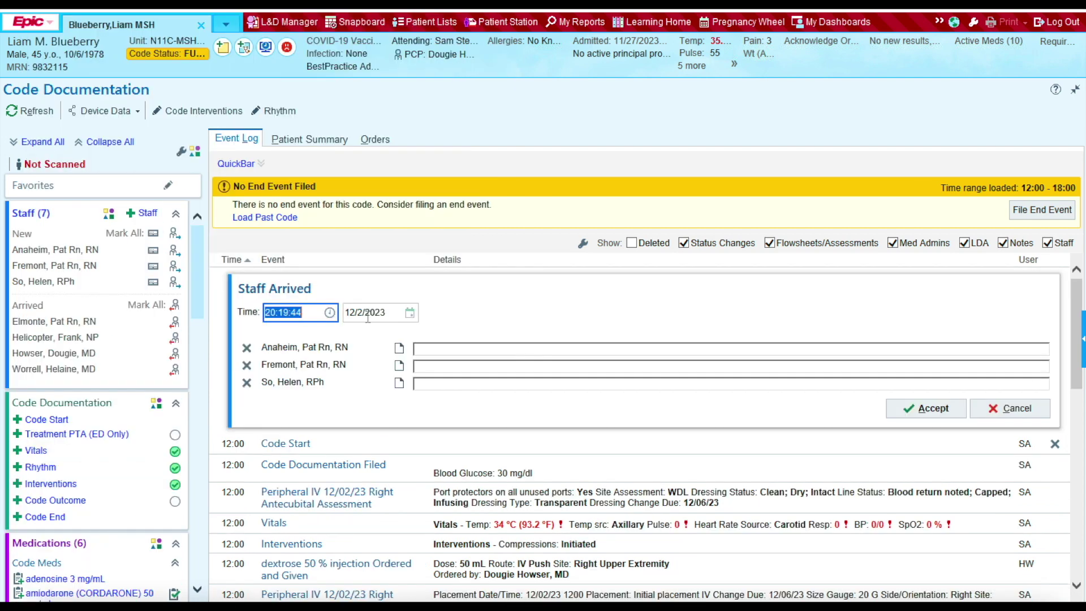
Step: Change the arrival time to 12:01 and file the Staff Arrived event
click(308, 314)
click(308, 314)
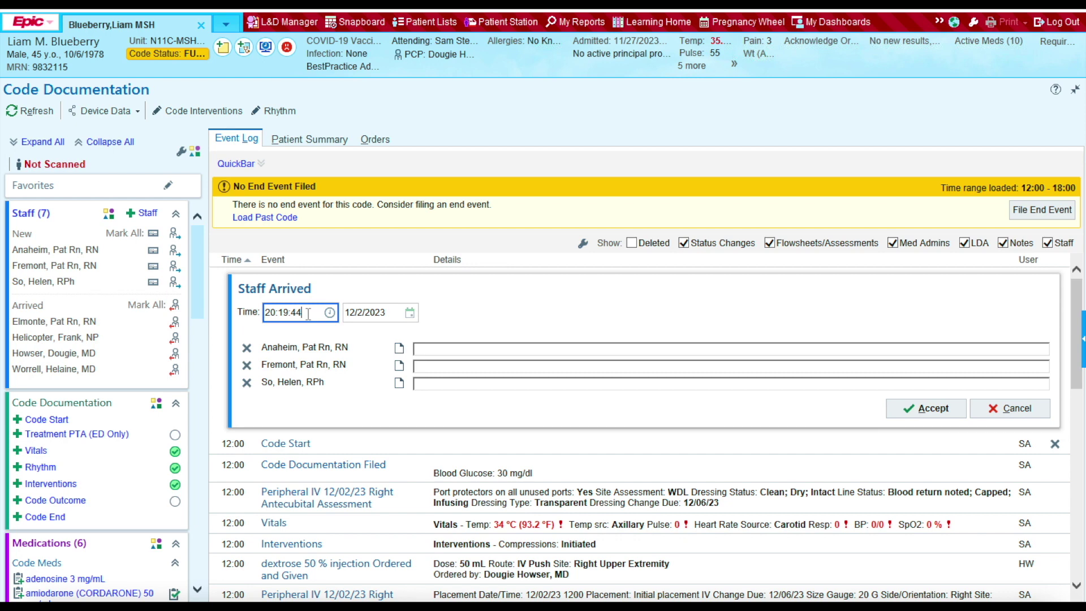
key(BackSpace)
key(BackSpace)
key(BackSpace)
text(1201)
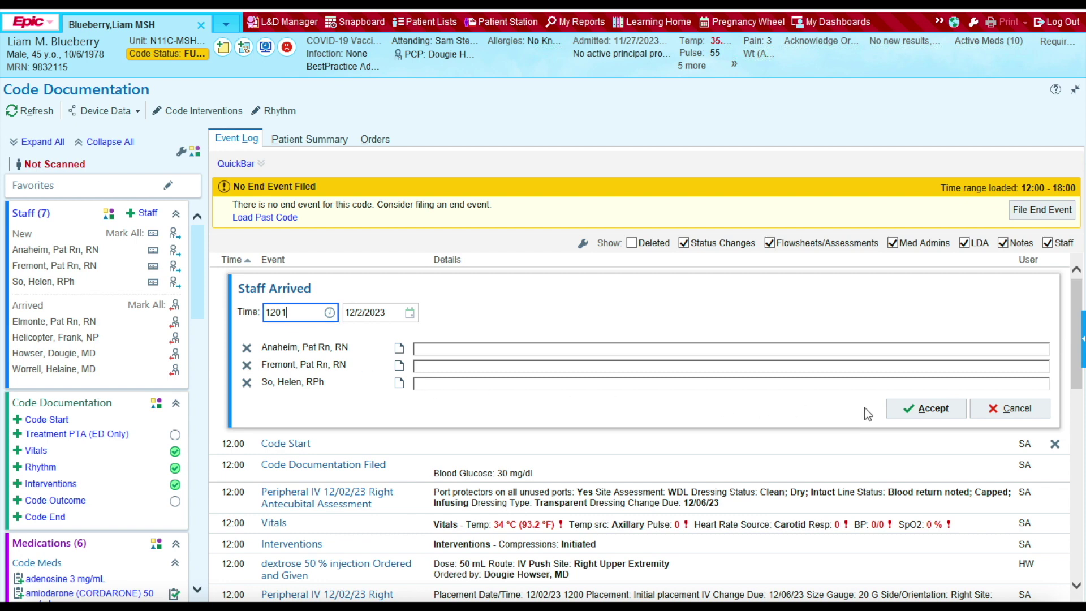
click(918, 418)
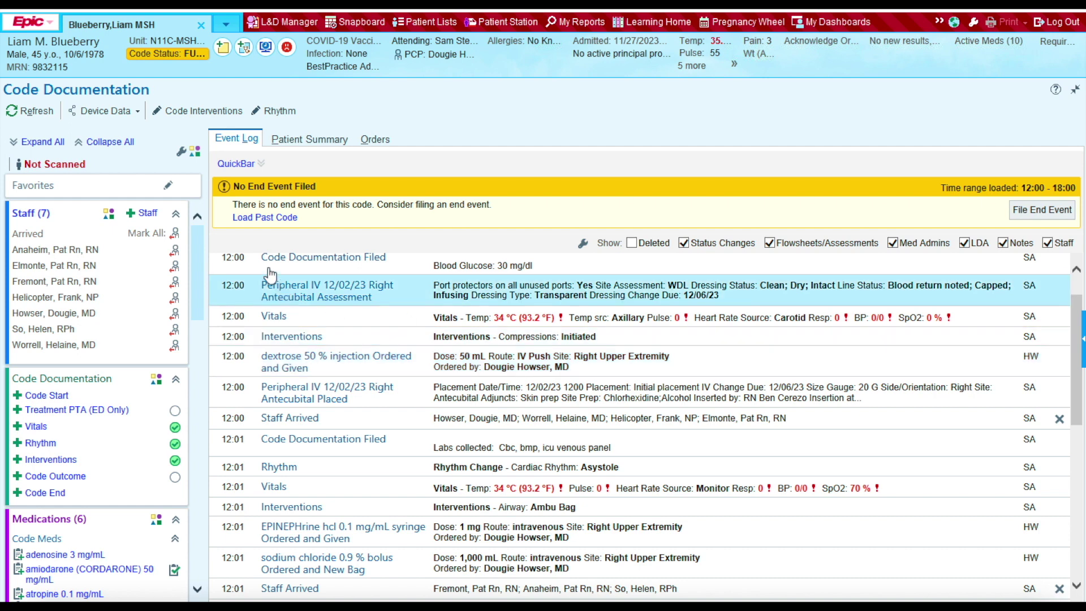
Step: Add another resident to the code staff by name search
click(143, 215)
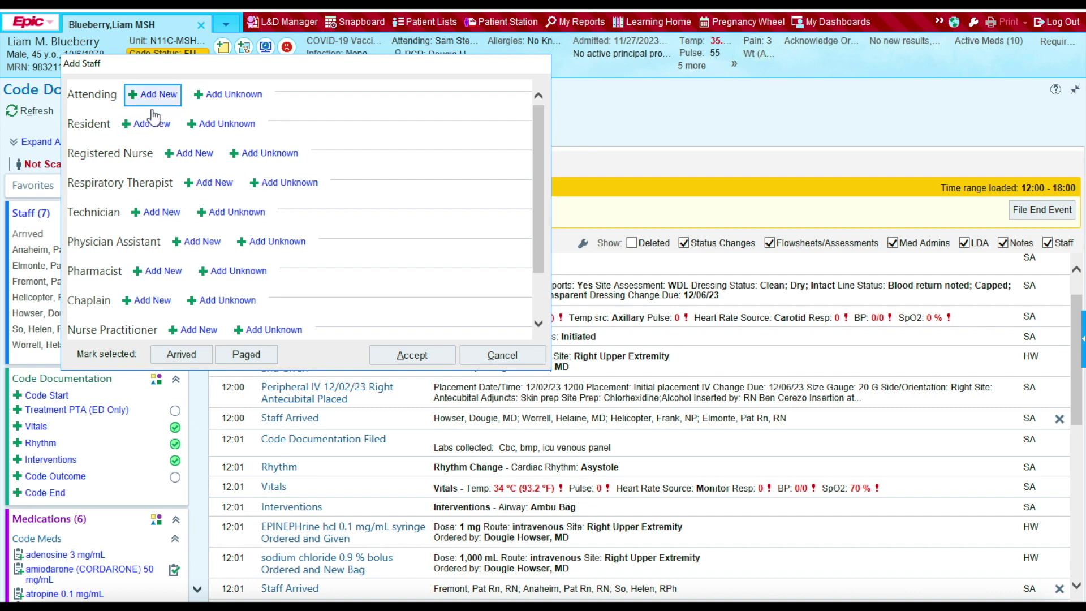
click(146, 125)
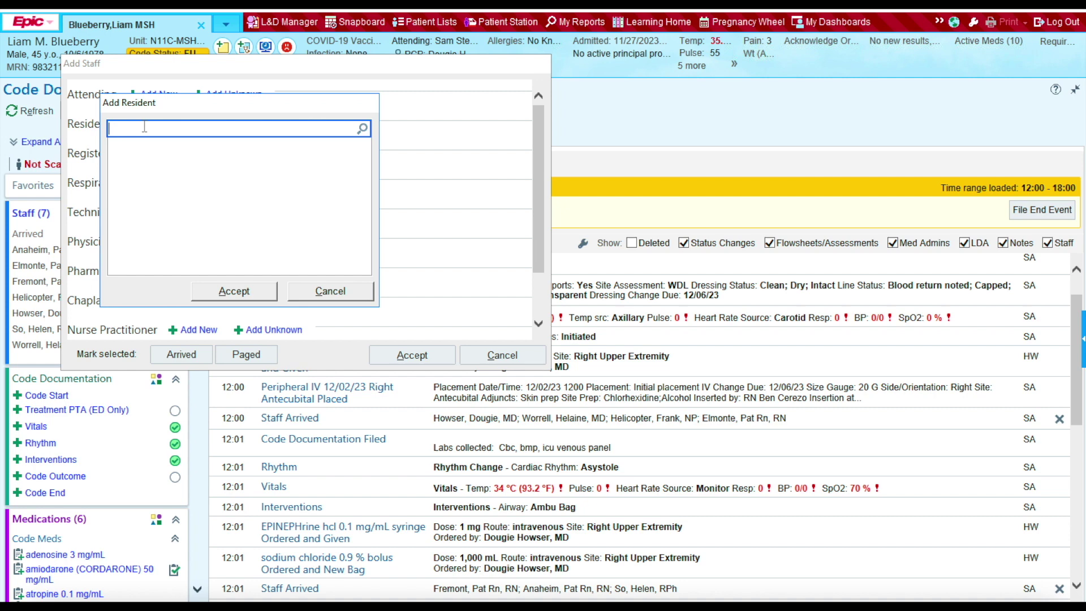
text(benj)
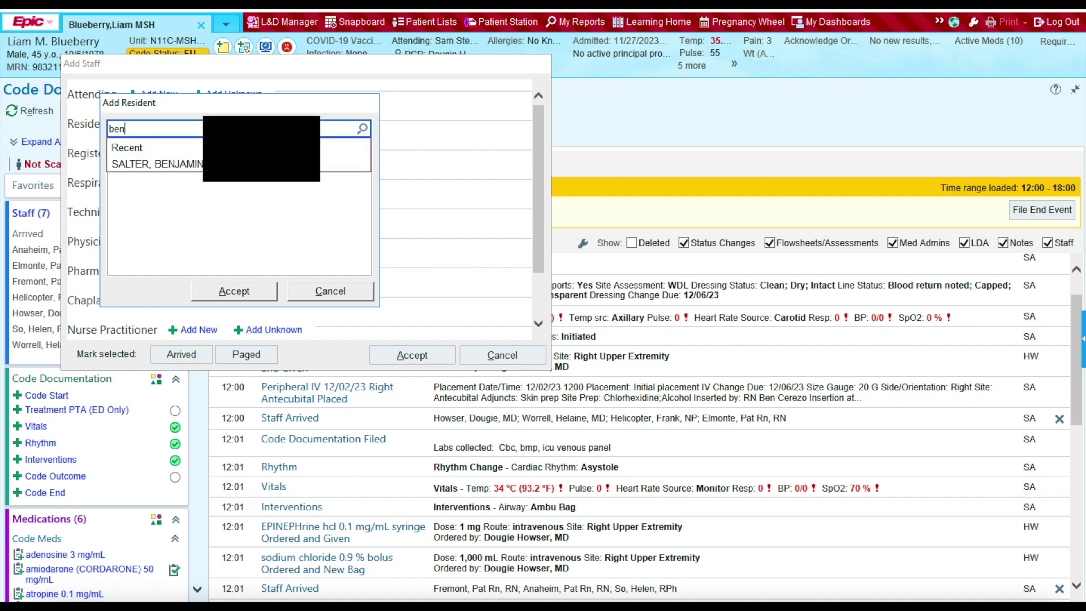
click(191, 167)
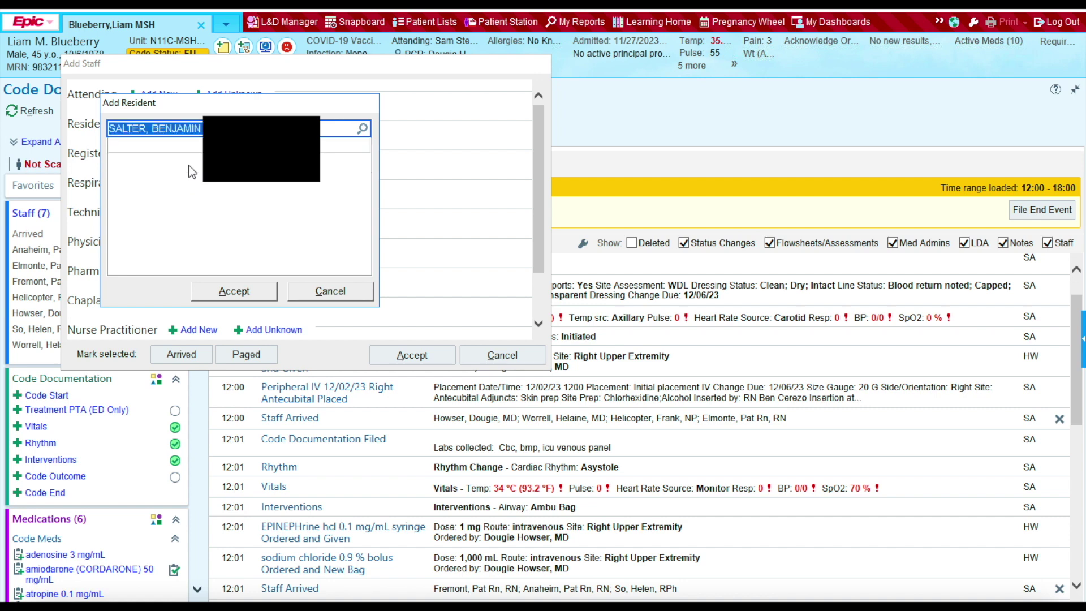
click(226, 292)
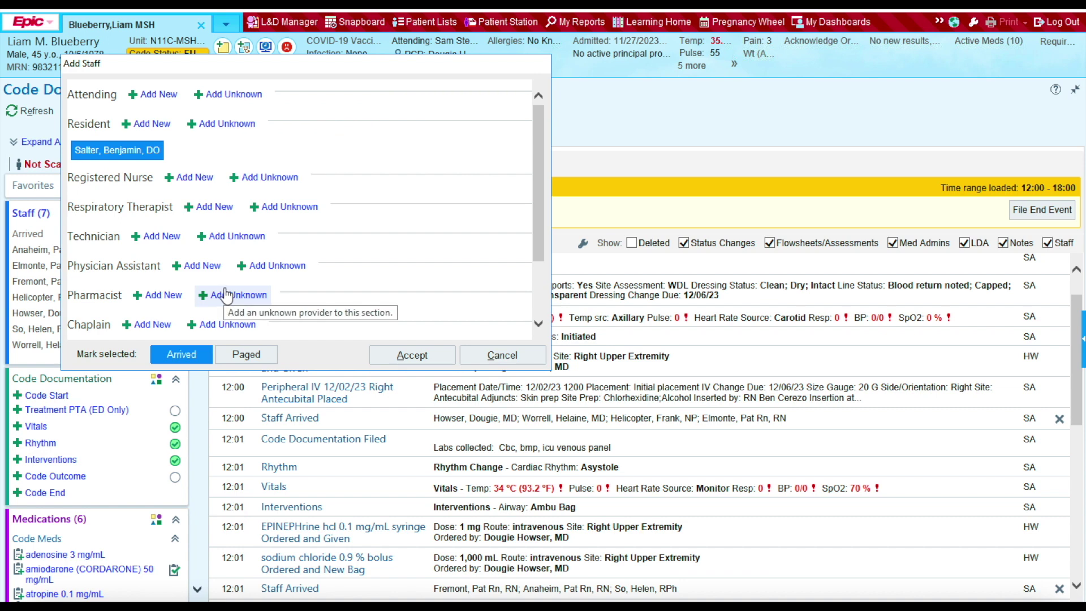
Step: After a failed name search, add Unknown Respiratory Therapist 1 and accept the staff list
click(217, 207)
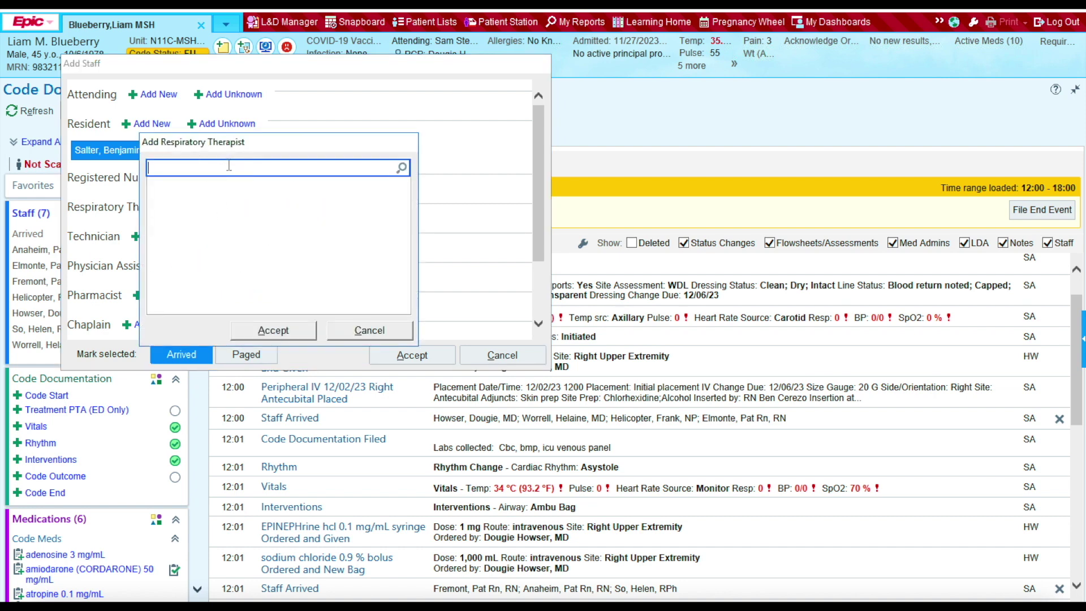
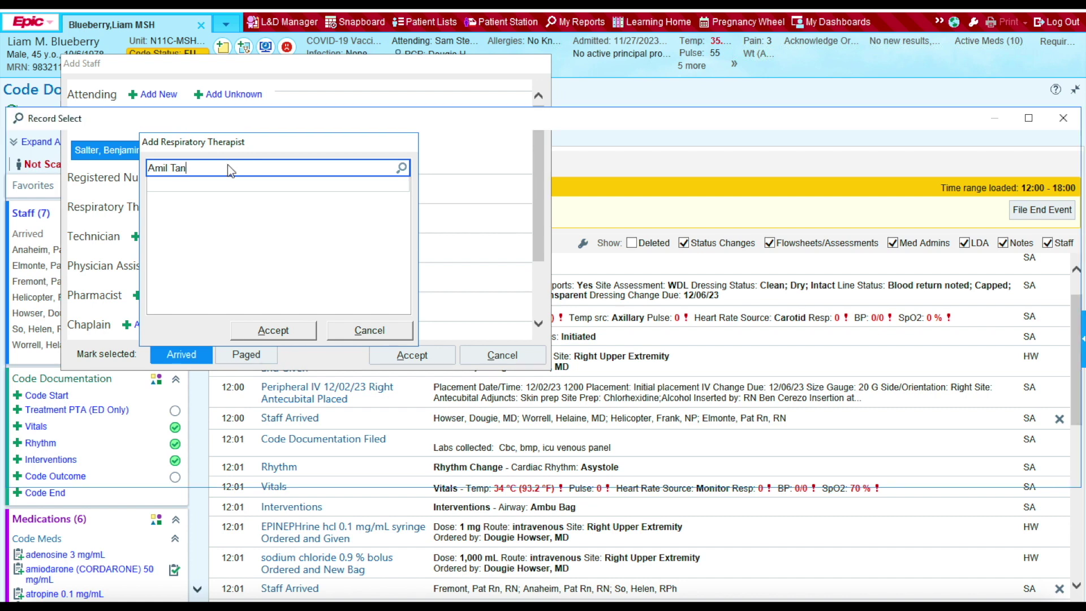
key(Return)
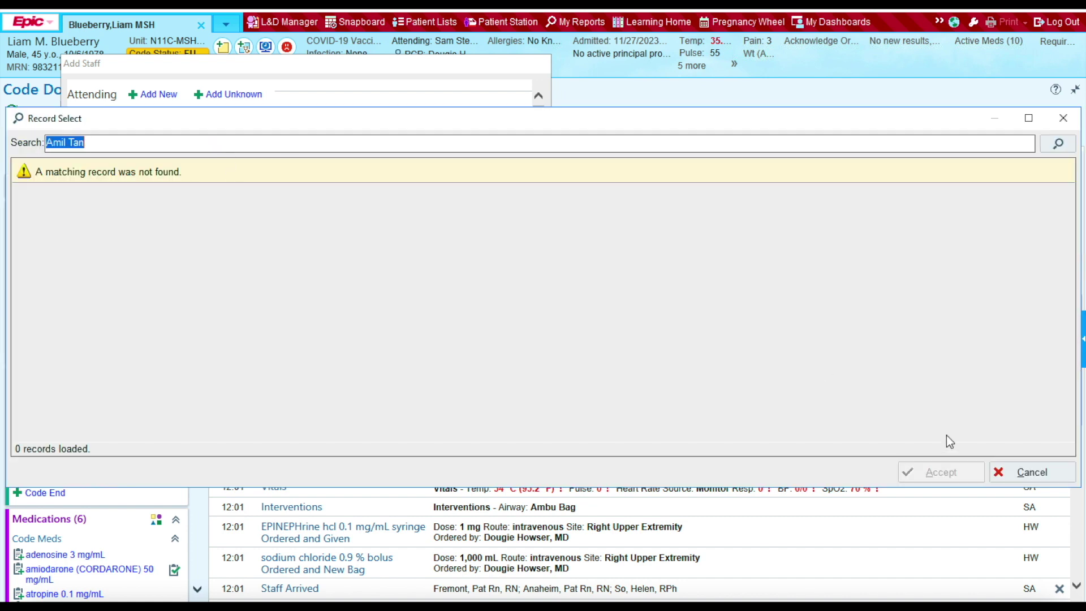
click(1029, 471)
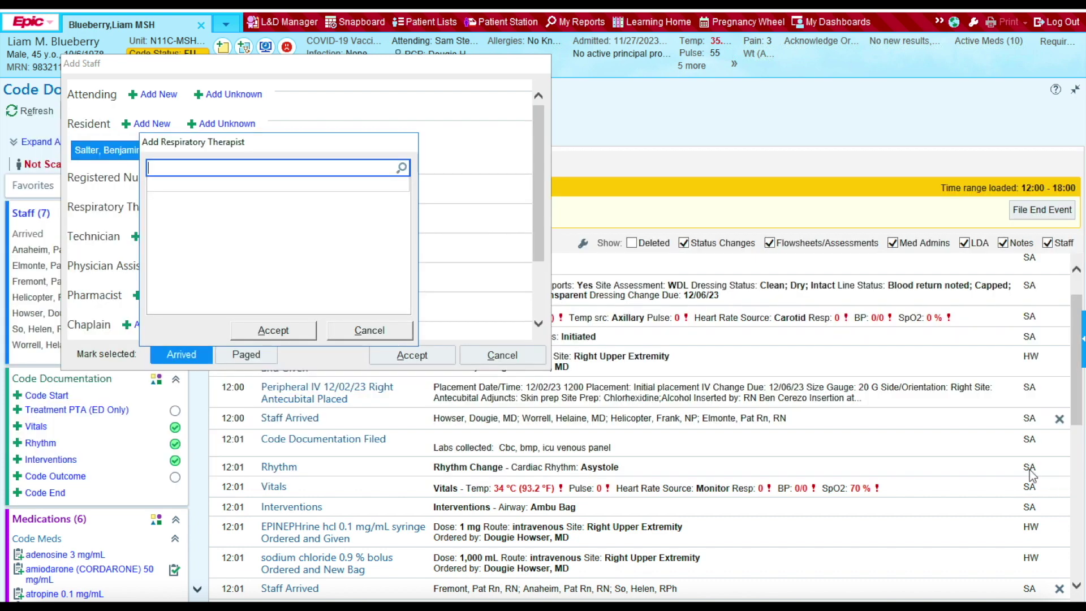
click(354, 331)
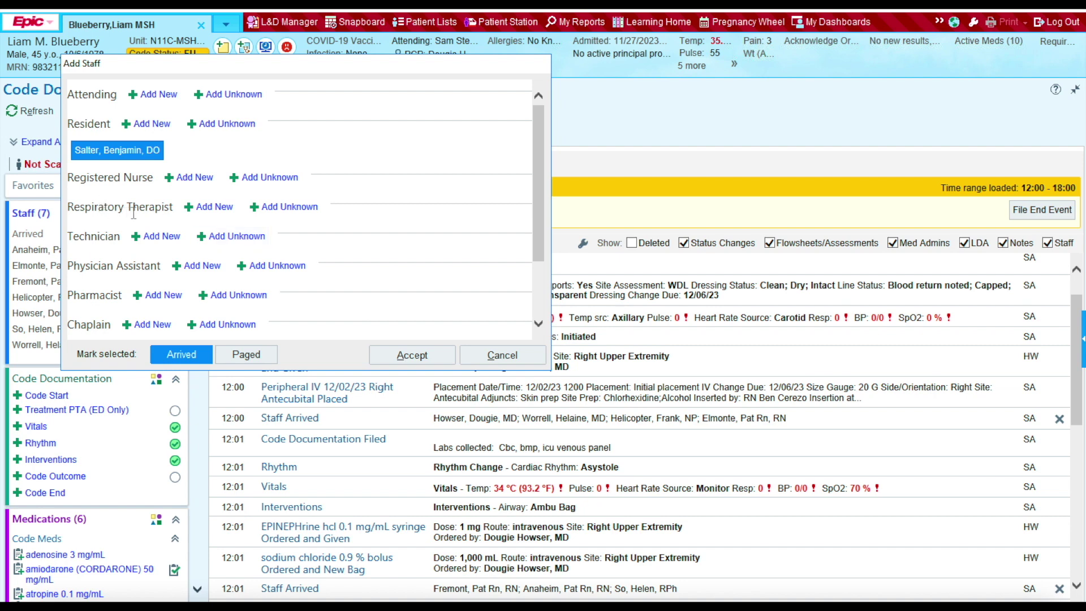
click(292, 210)
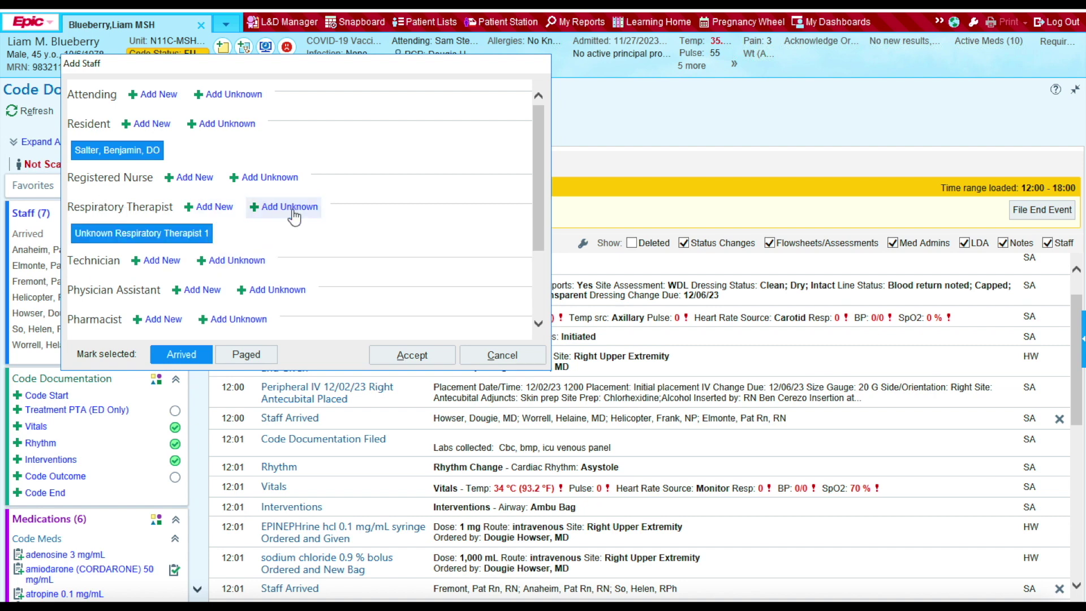
drag(547, 212, 531, 298)
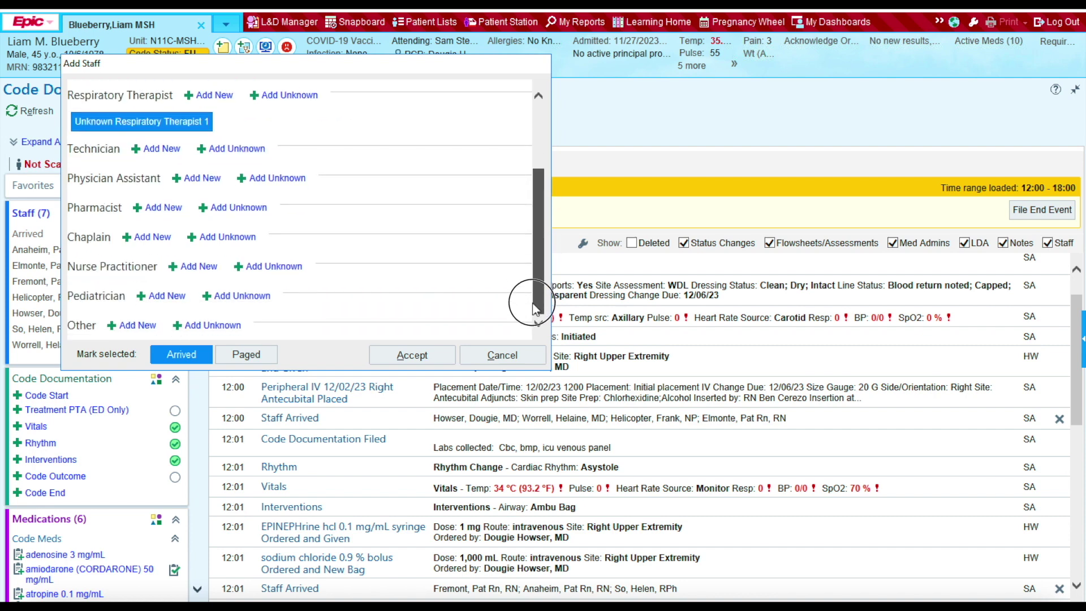
click(406, 360)
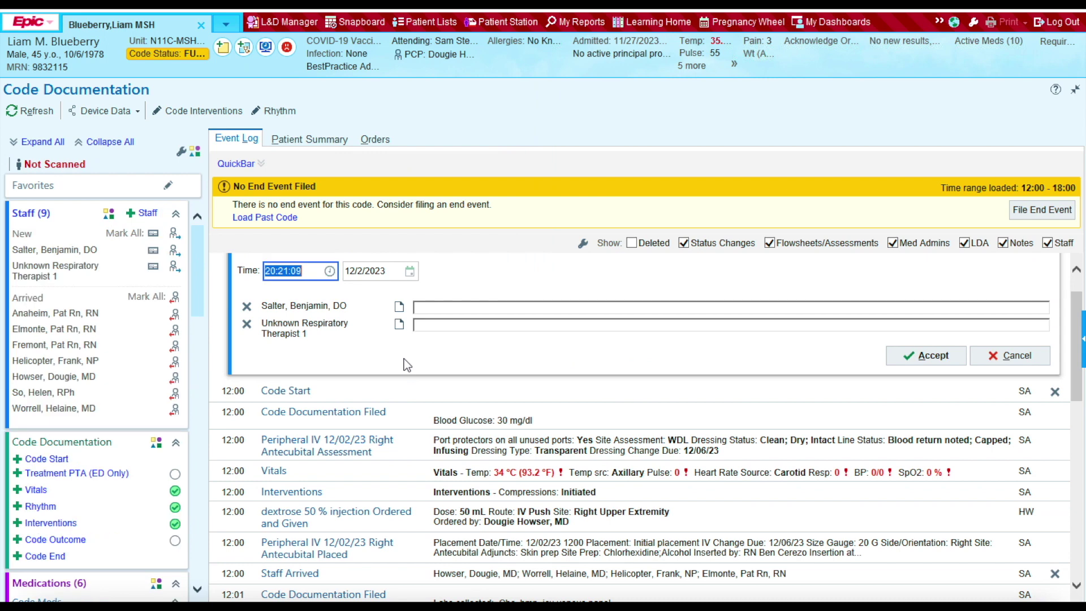
Step: File a 12:03 arrival with comment 'Anesthesia' for the resident and the therapist's name for the RT
click(310, 273)
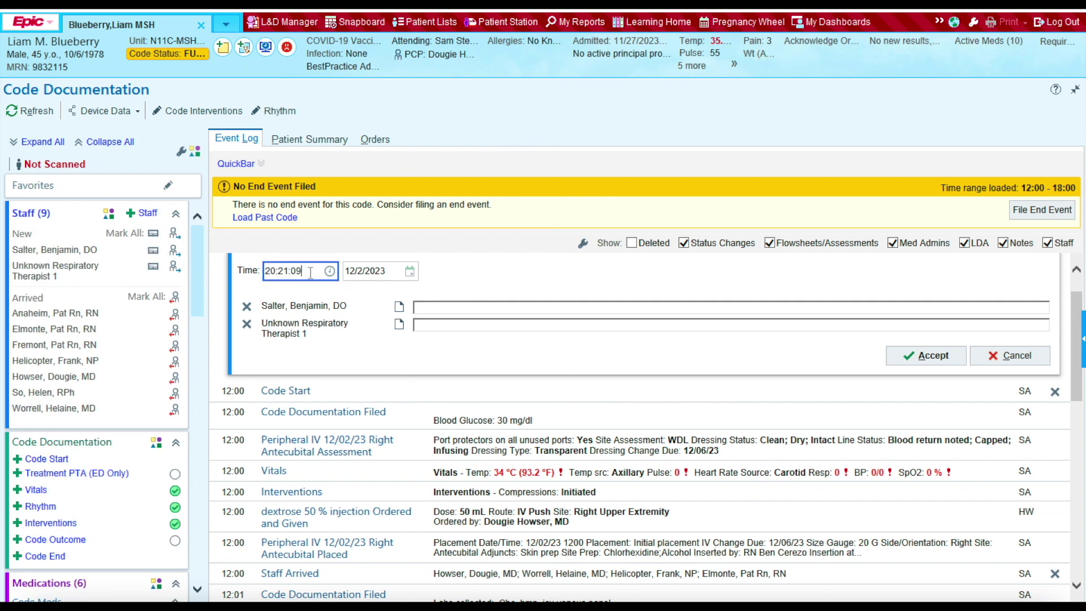
key(BackSpace)
key(BackSpace)
key(BackSpace)
key(BackSpace)
key(BackSpace)
key(BackSpace)
key(BackSpace)
key(BackSpace)
text(1203)
click(439, 308)
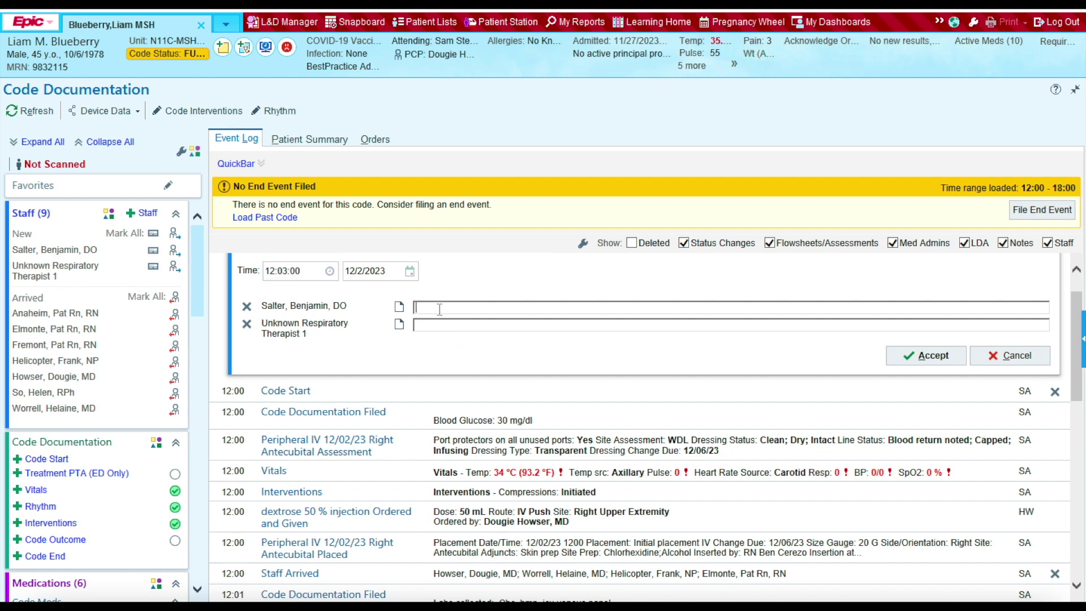
text(Anesthesia)
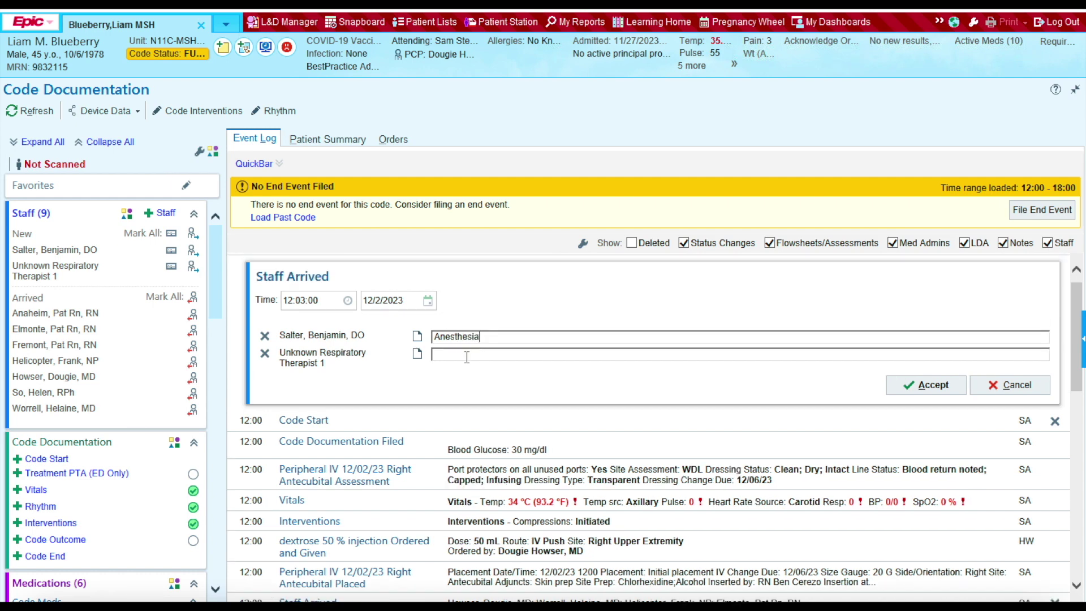
click(467, 356)
click(930, 384)
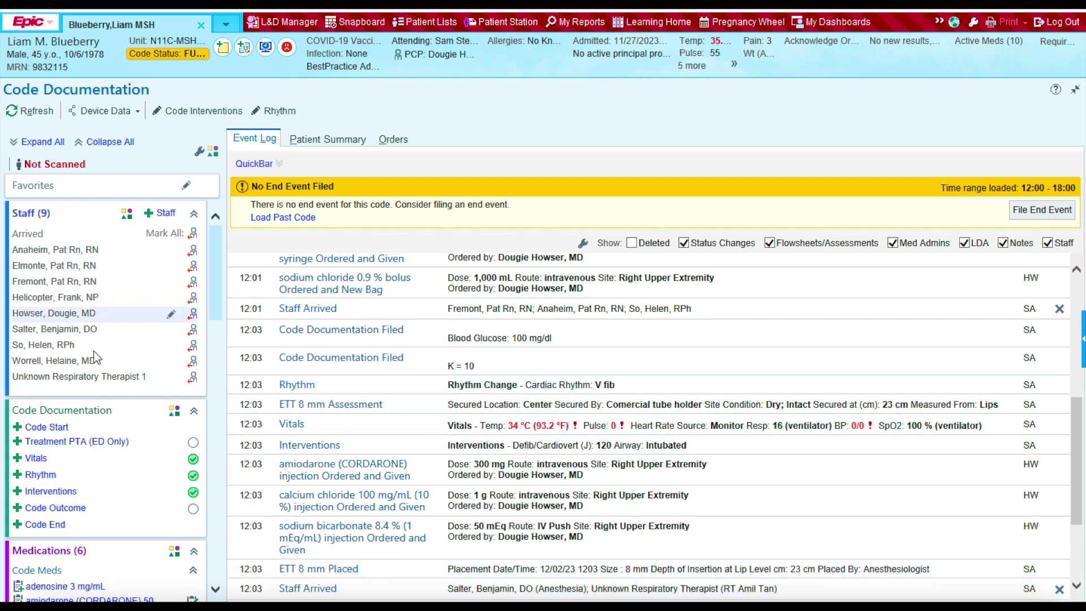
scroll(127, 387, down, 3)
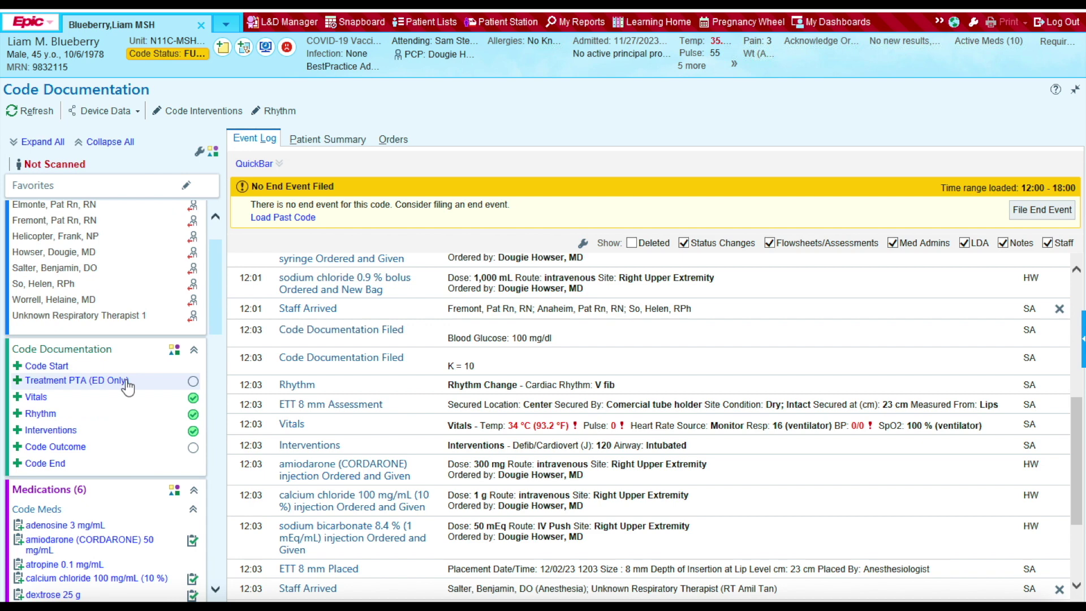
Step: Start a code outcome with survival Yes and the comment 'Transfer to MICU'
click(62, 453)
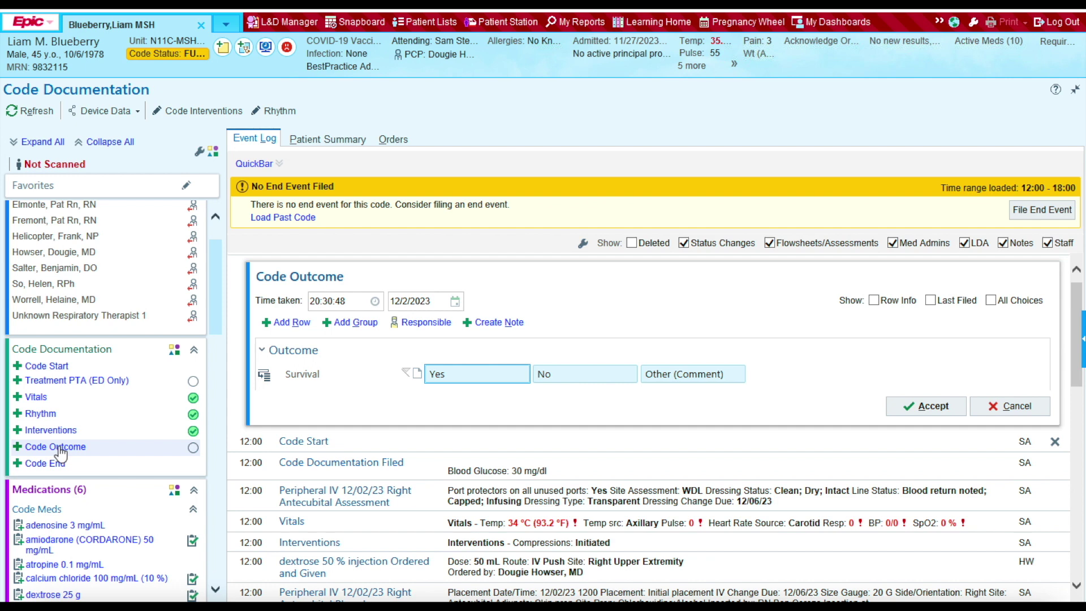
click(456, 379)
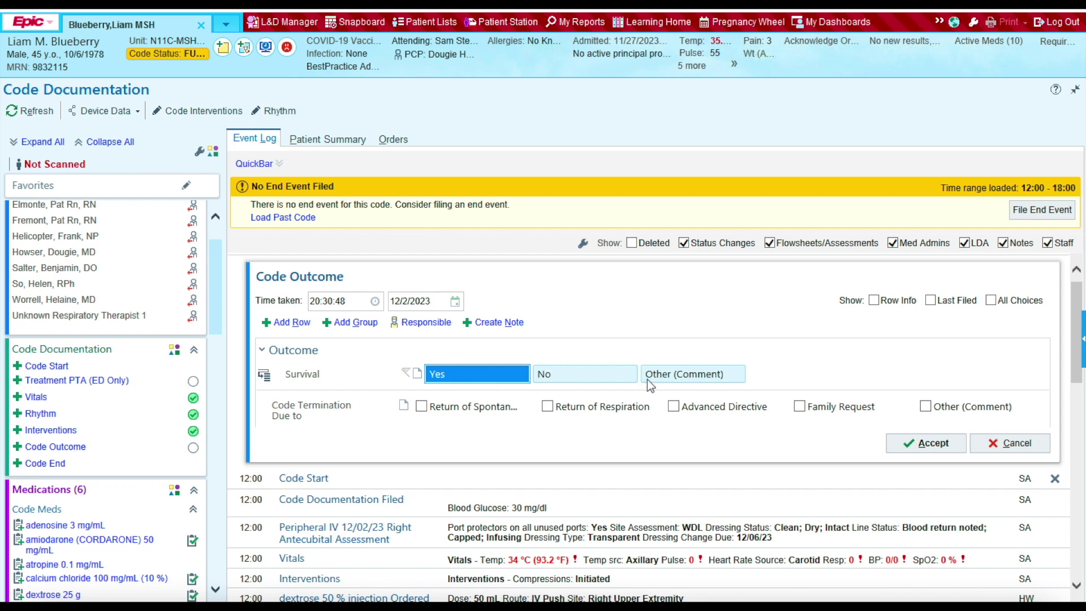
click(665, 380)
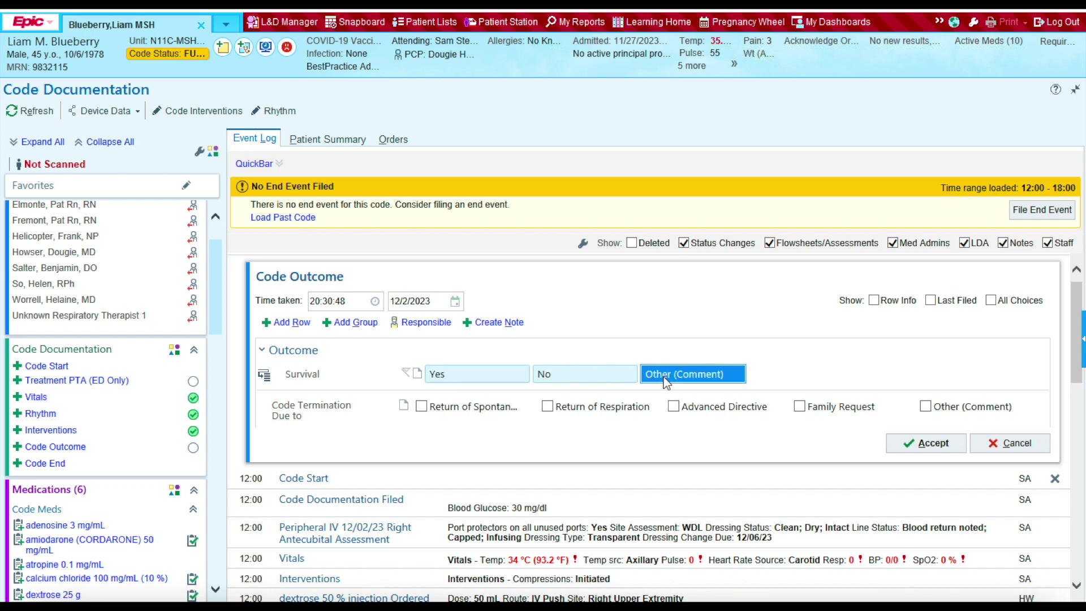
click(463, 376)
click(418, 375)
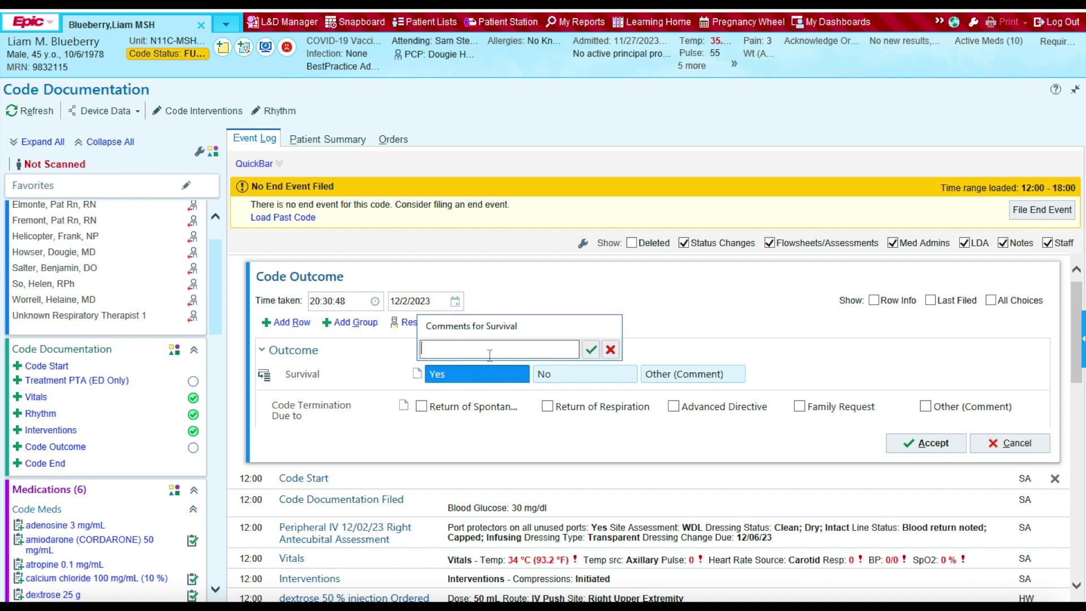
text(Transfer to MICU)
click(590, 350)
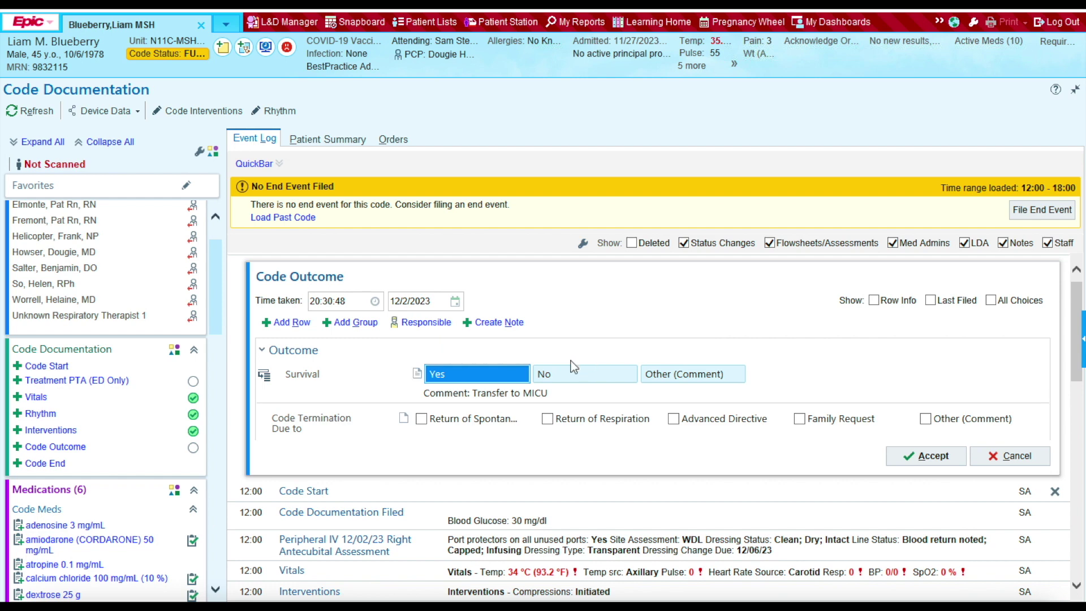
Step: Set time taken to 12:06, mark Return of Spontaneous Circulation, and file the outcome
click(355, 305)
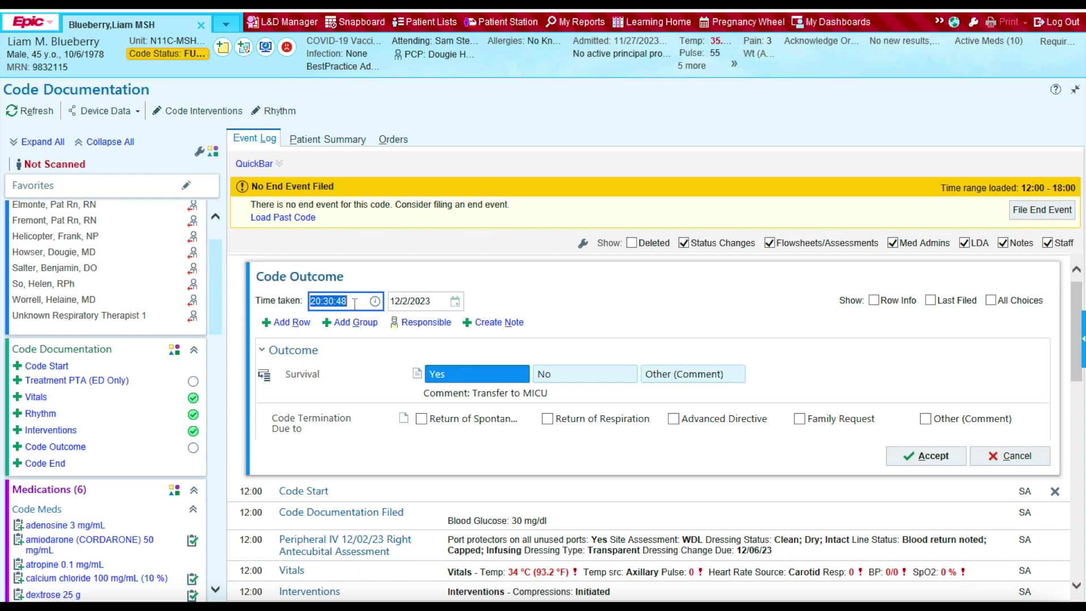
text(1206)
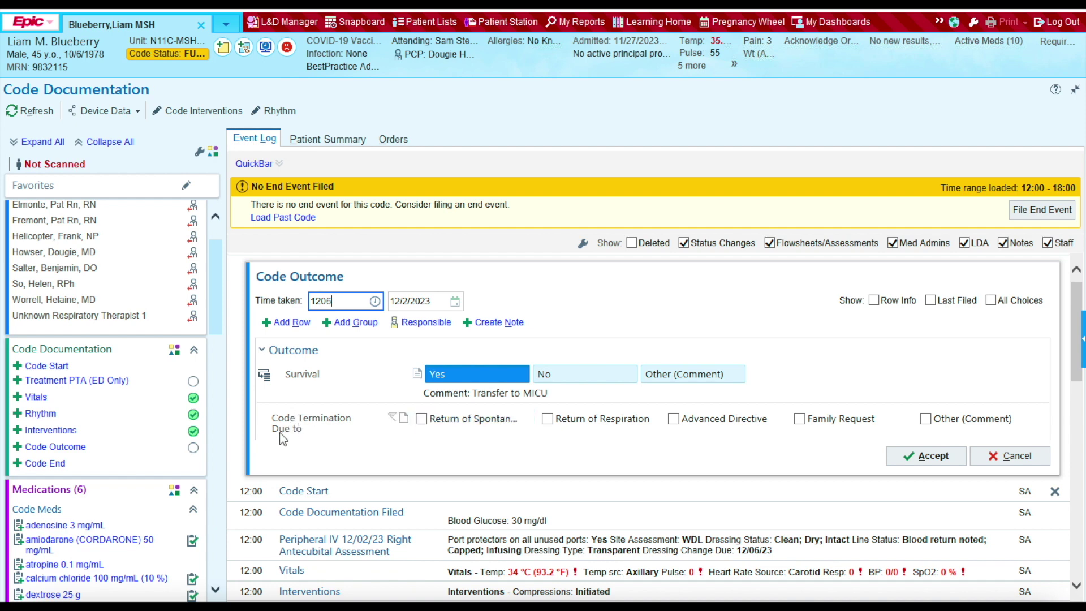
click(422, 419)
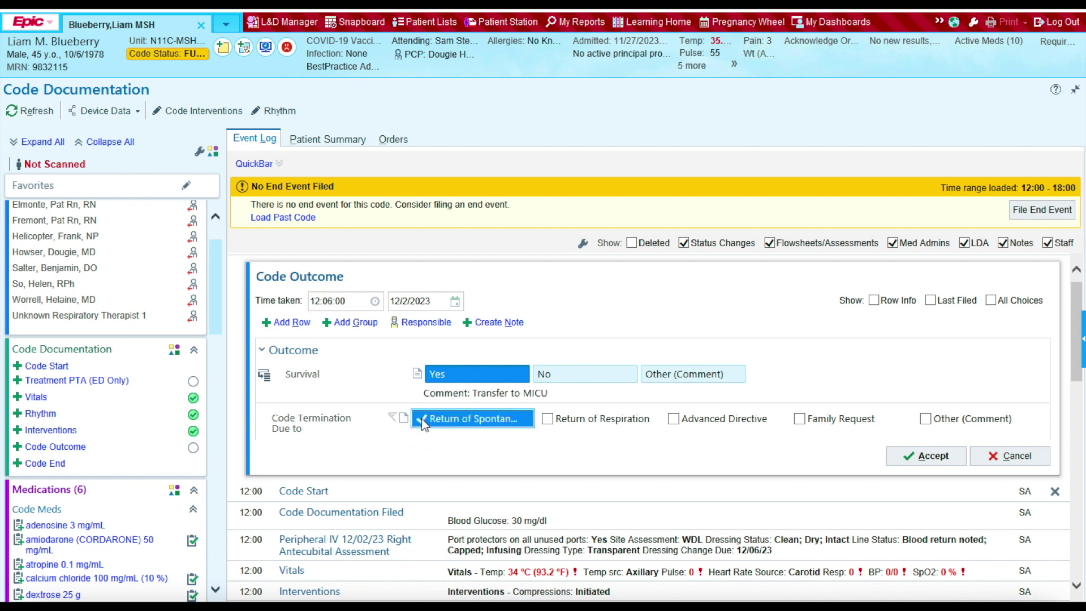
click(908, 451)
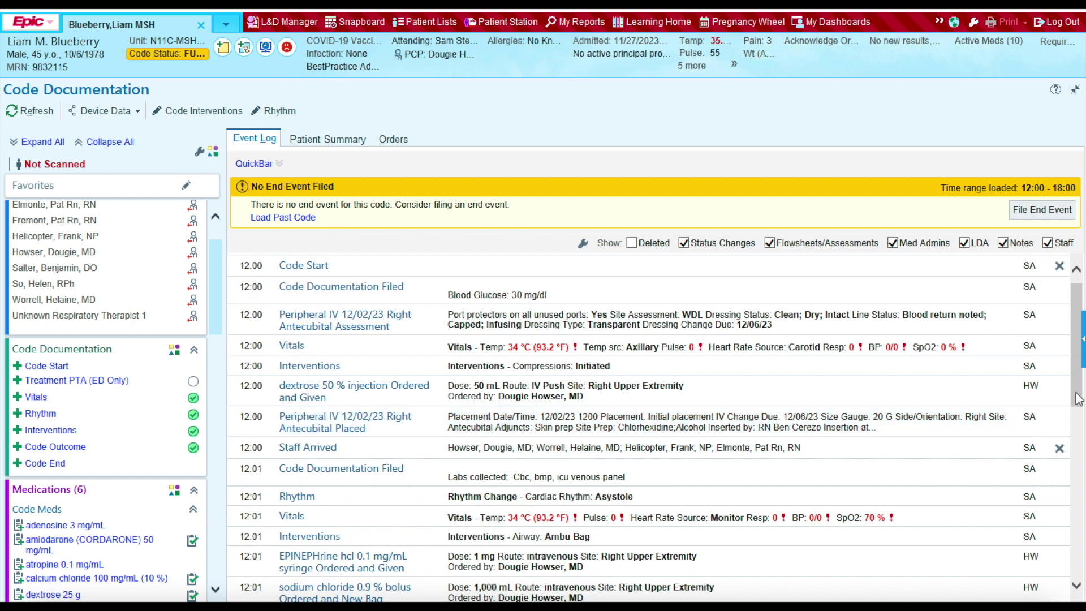
drag(1067, 402, 1063, 562)
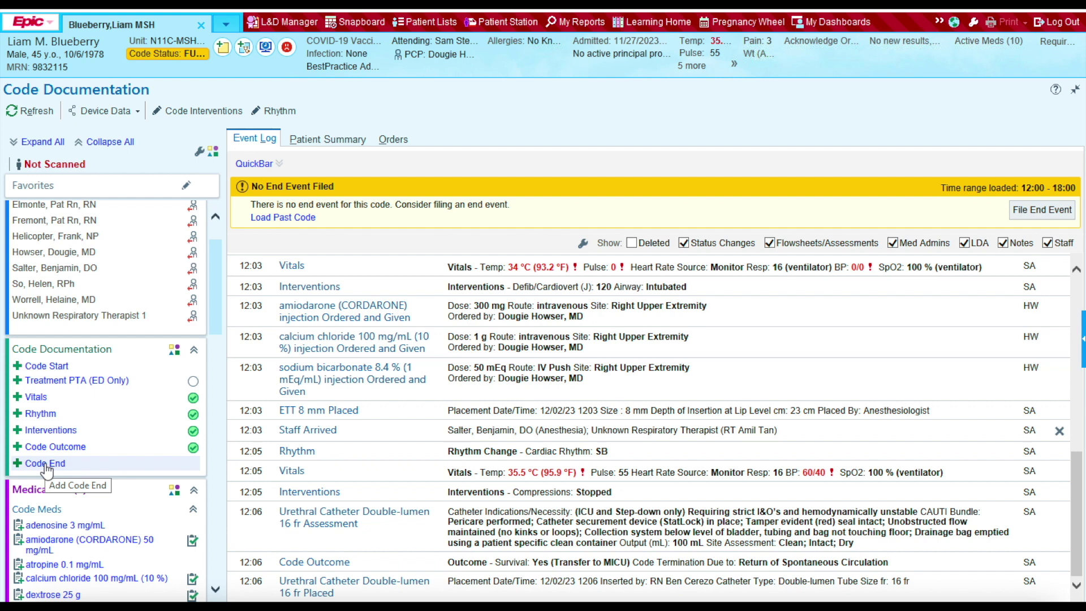
Step: File the code end at 12:06 with the comment '10W'
click(45, 463)
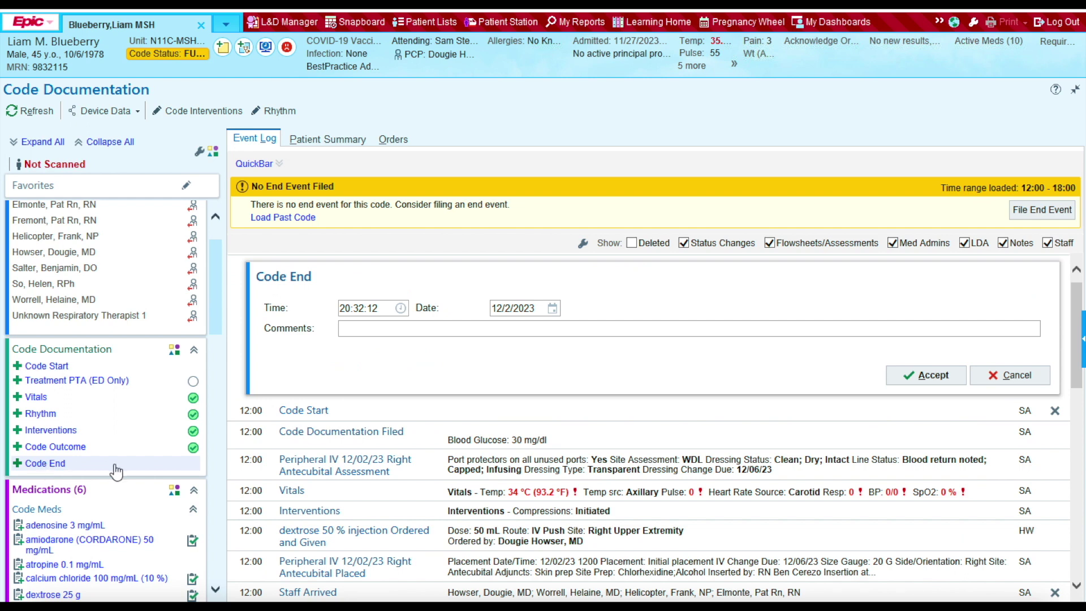
click(384, 309)
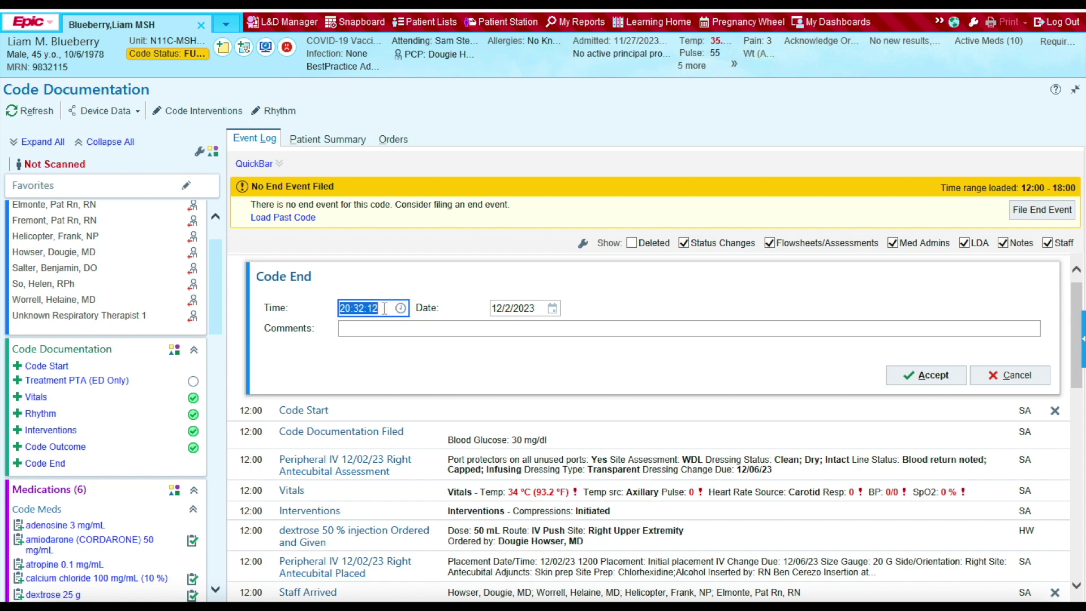
text(1206)
click(515, 328)
text(10W)
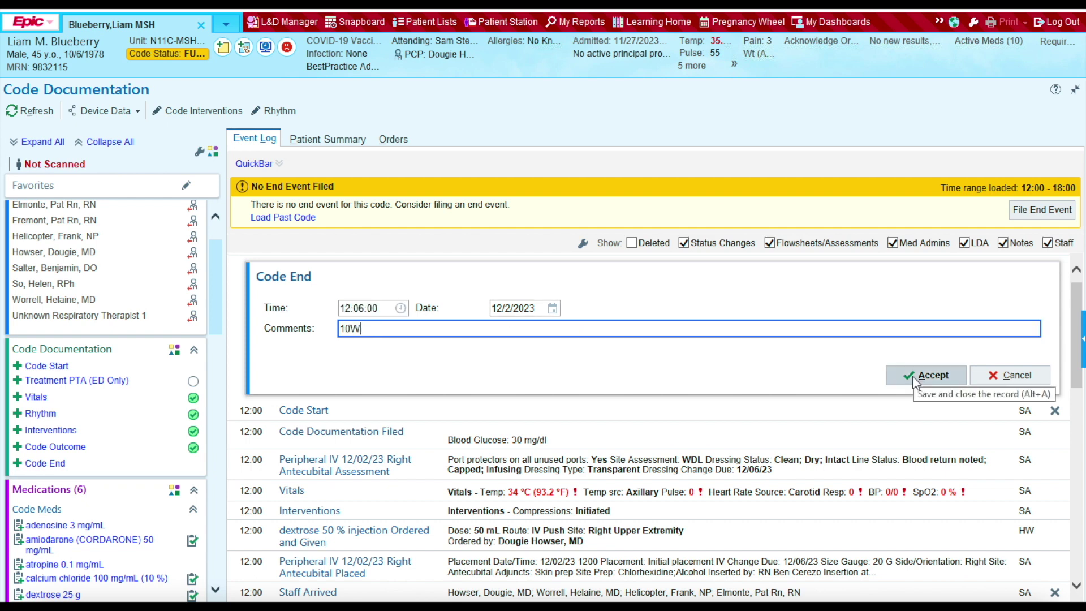
click(915, 377)
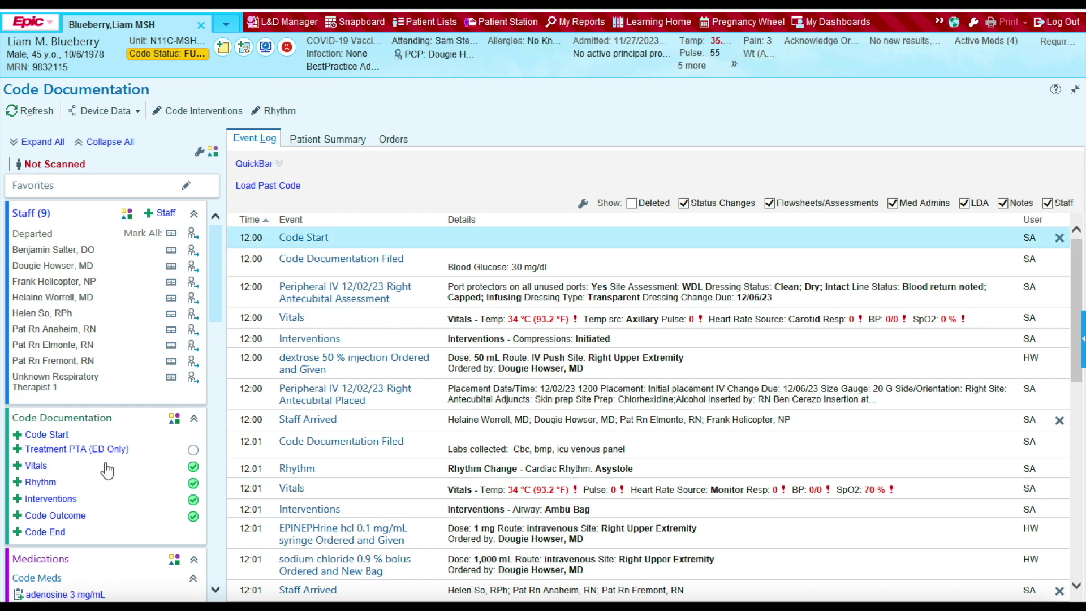
click(73, 453)
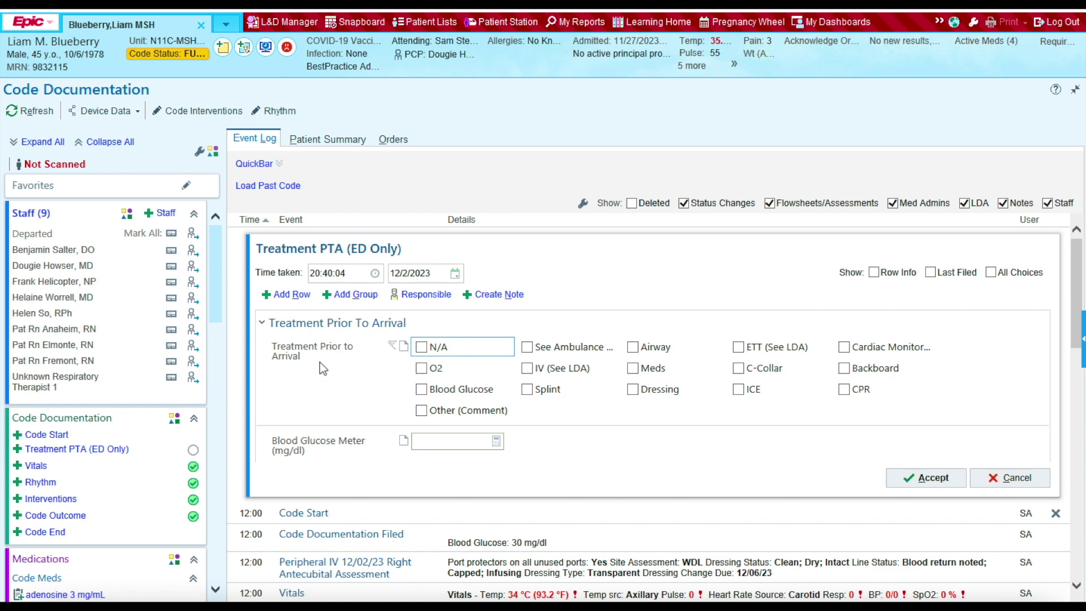
Step: Mark O2, Blood Glucose and Splint as prior-to-arrival treatments, with a Blood Glucose Meter reading of 30
click(421, 368)
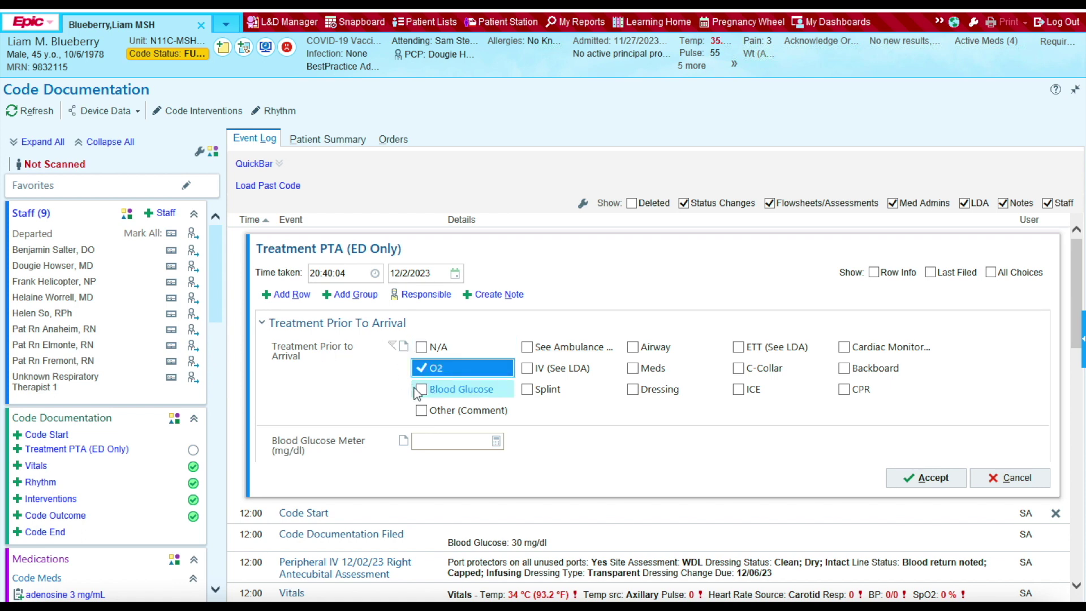
click(422, 390)
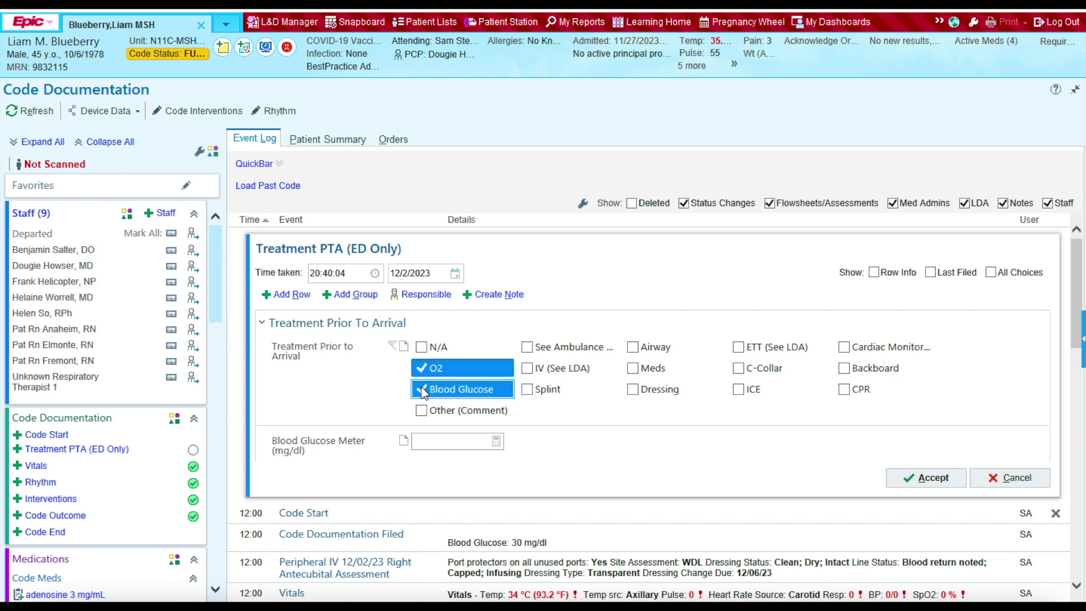
click(525, 390)
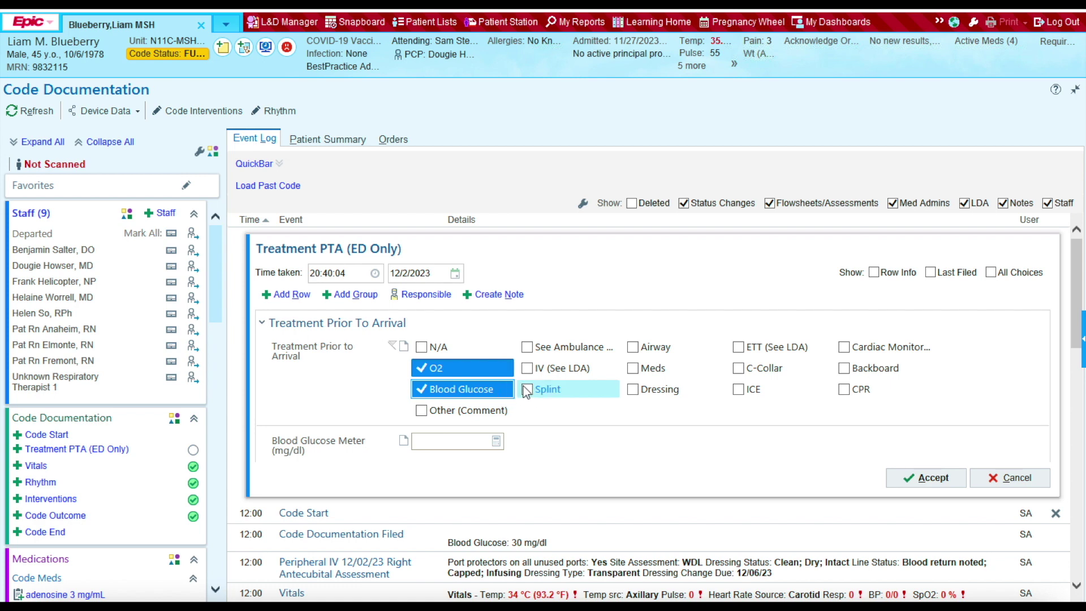
click(443, 446)
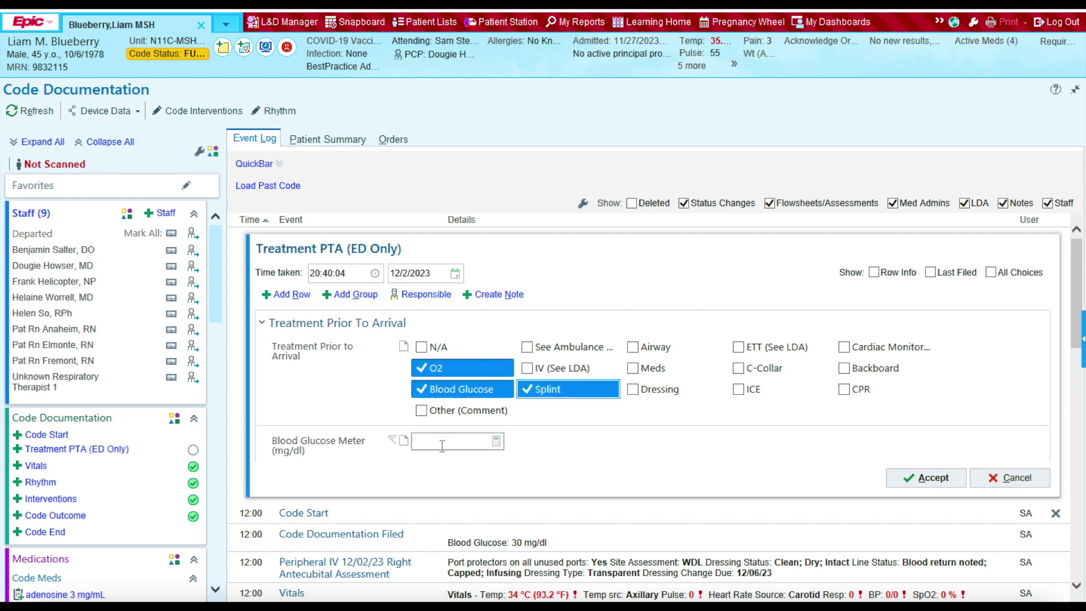
click(442, 445)
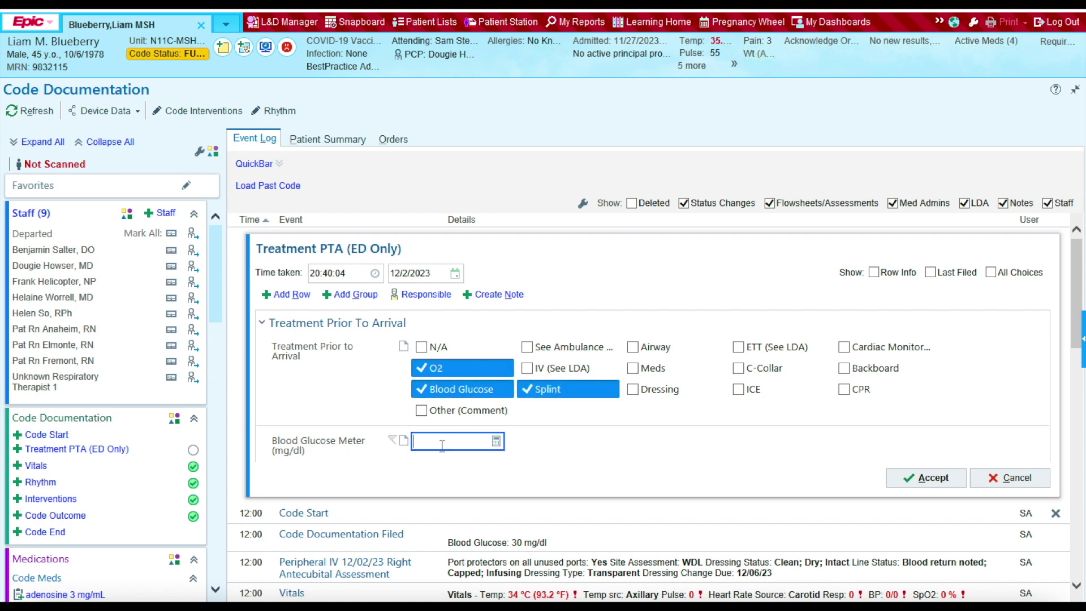
text(30)
Step: Set the treatment's time taken to 1200 and file it to the event log
click(355, 269)
text(1200)
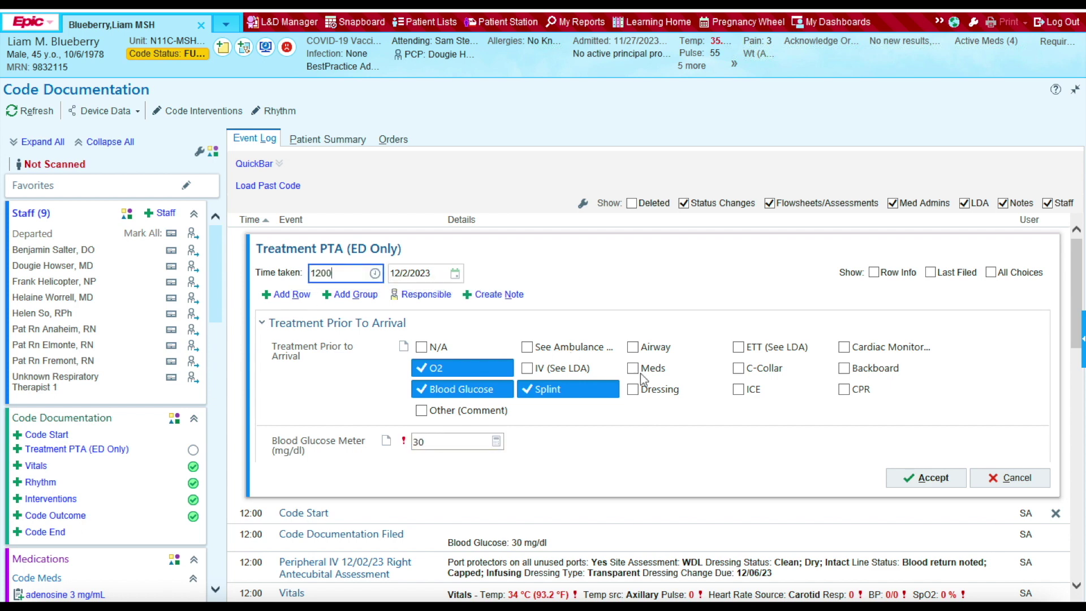
click(1016, 478)
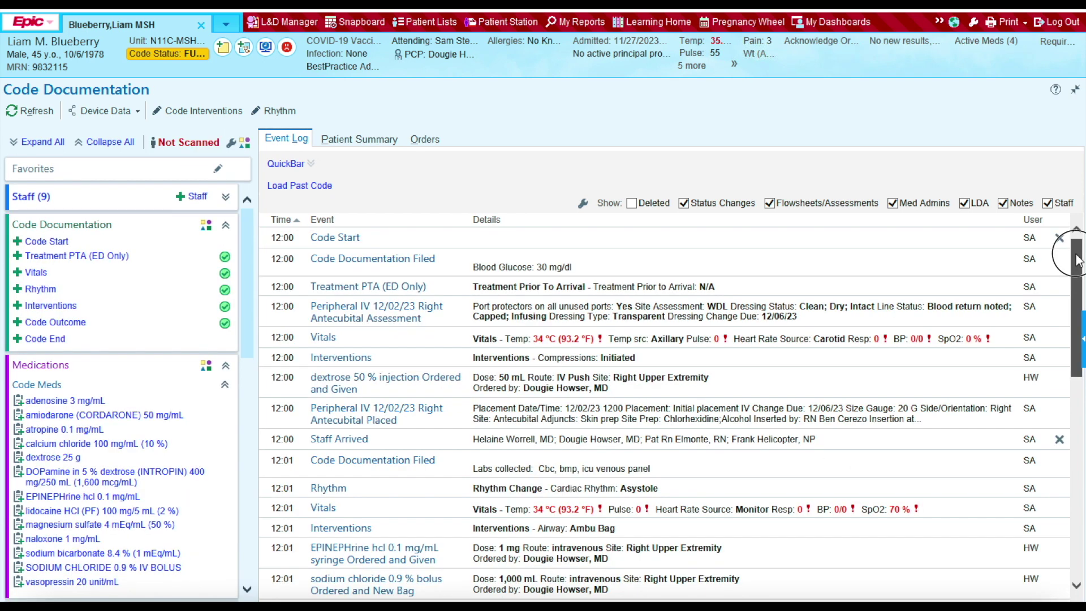
scroll(1076, 260, down, 10)
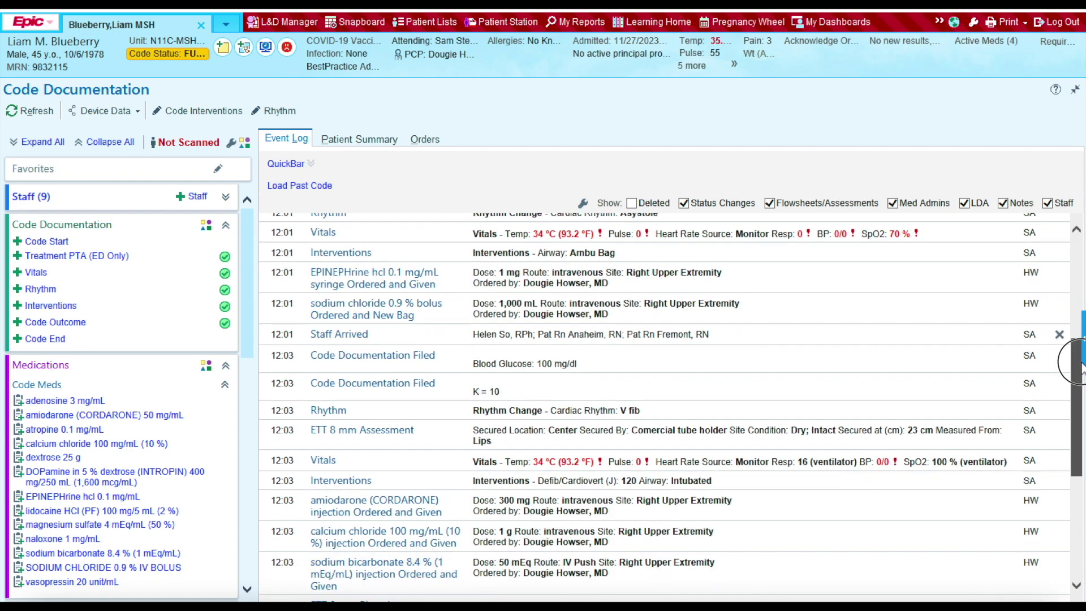
scroll(1076, 376, up, 10)
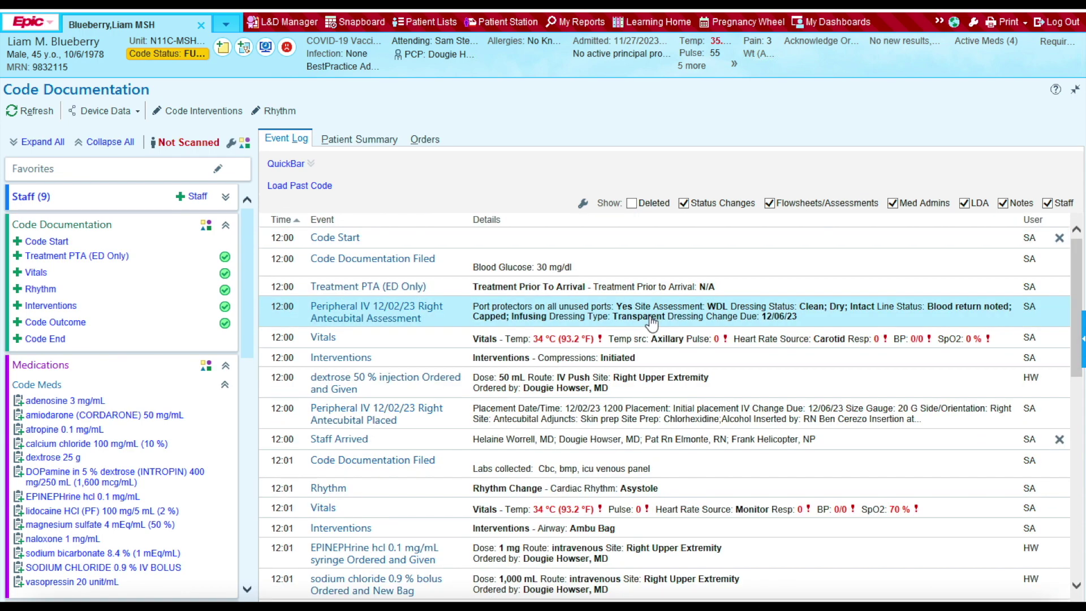